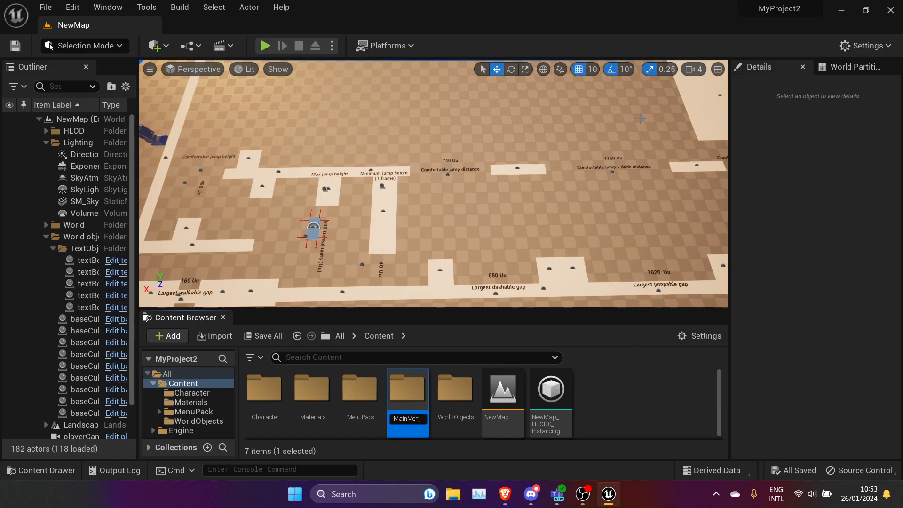
Step: Confirm the new content folder's name as MainMenu and create a level named L_Menu inside it
{"action": "key", "text": "Return"}
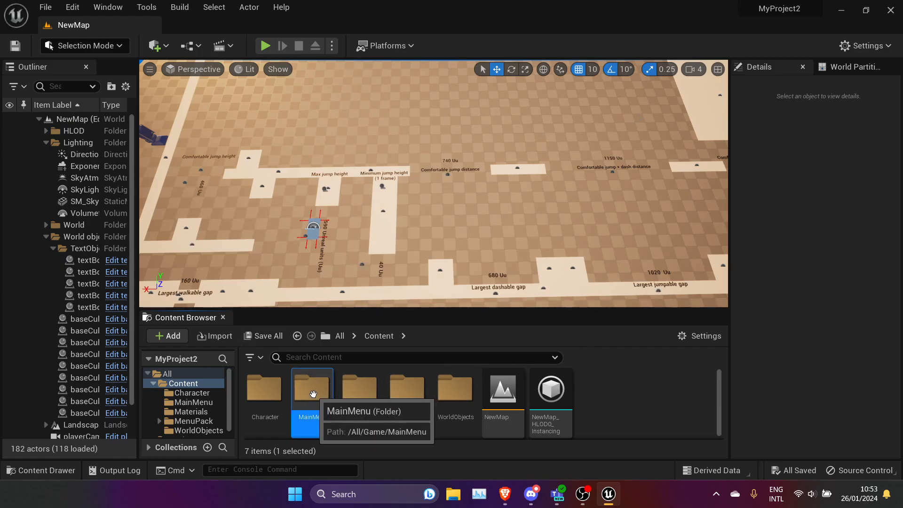
{"action": "double_click", "coordinate": [316, 397]}
{"action": "right_click", "coordinate": [450, 410]}
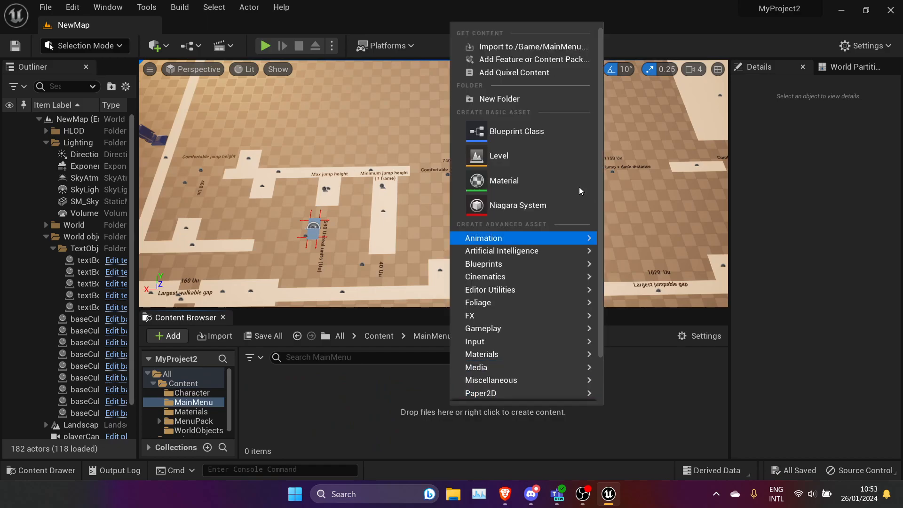
{"action": "left_click", "coordinate": [537, 158]}
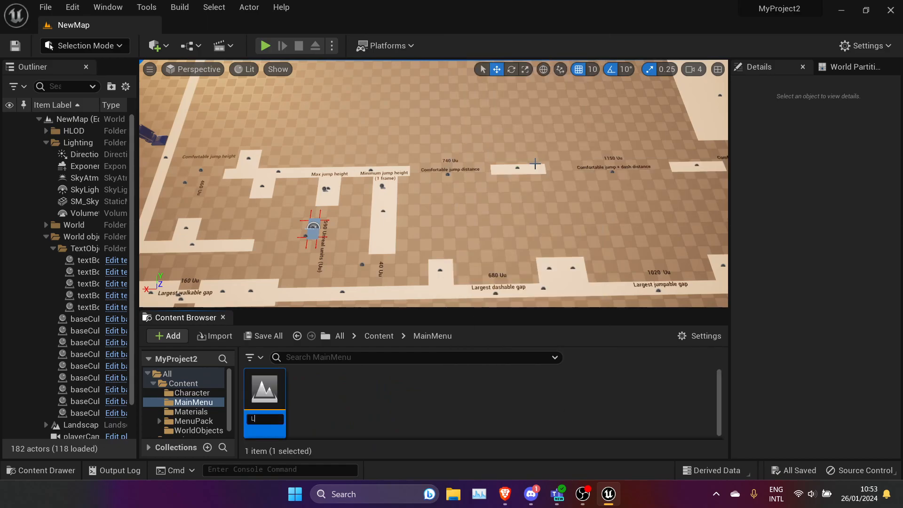
{"action": "type", "text": "L_Menu"}
{"action": "key", "text": "Return"}
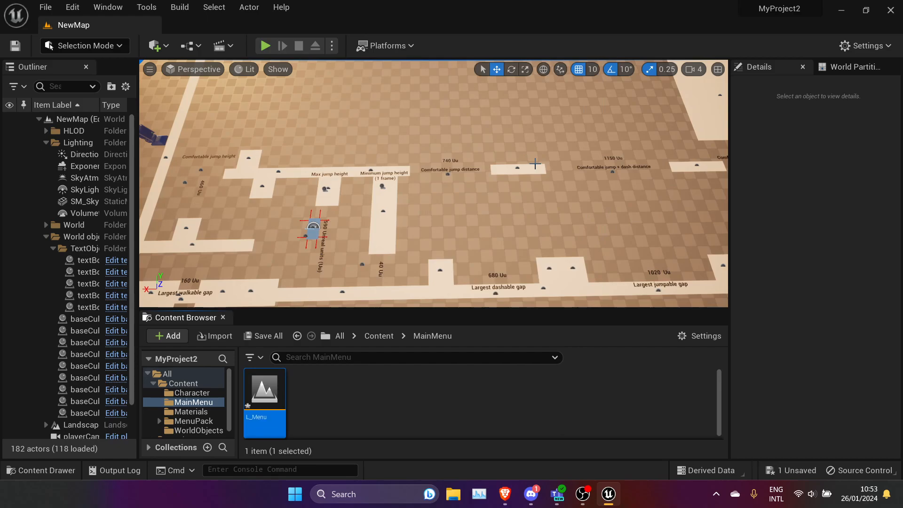
Step: Open the L_Menu level for editing, saving the new level asset in the process
{"action": "double_click", "coordinate": [265, 391]}
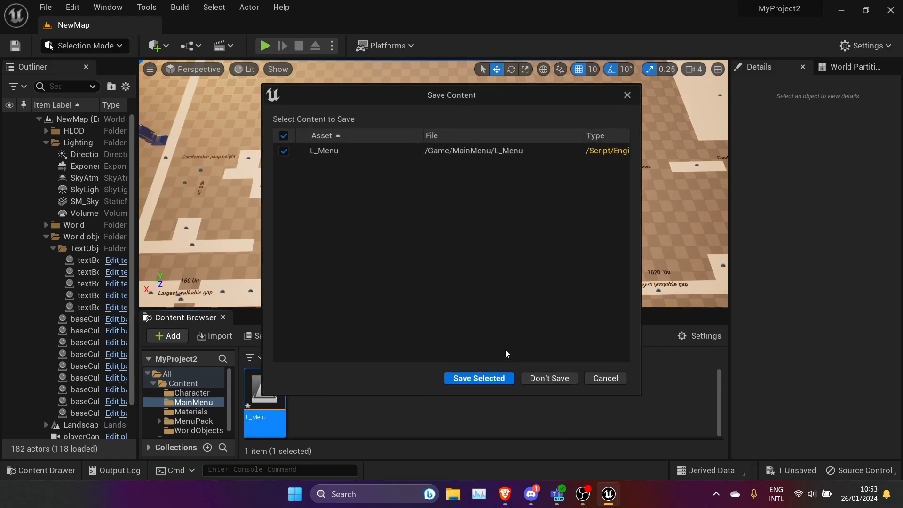
{"action": "left_click", "coordinate": [478, 377]}
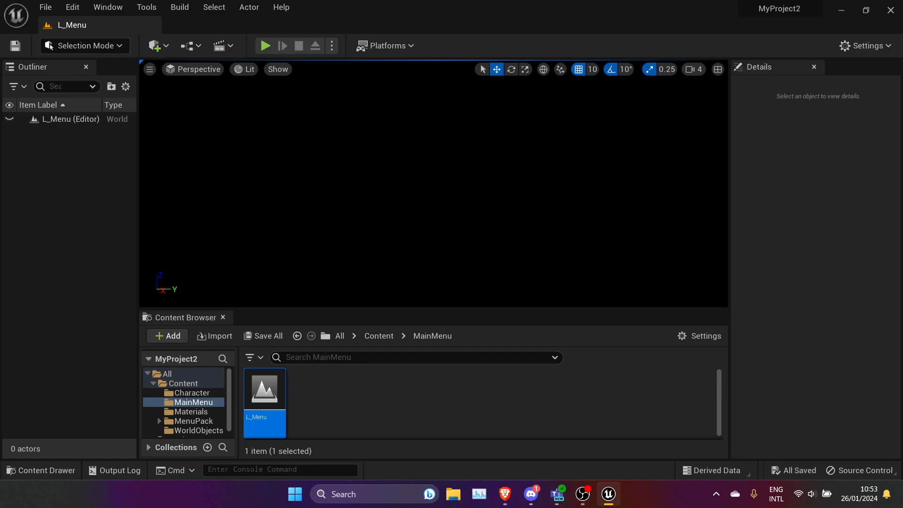
{"action": "left_click_drag", "start_coordinate": [390, 307], "coordinate": [391, 313]}
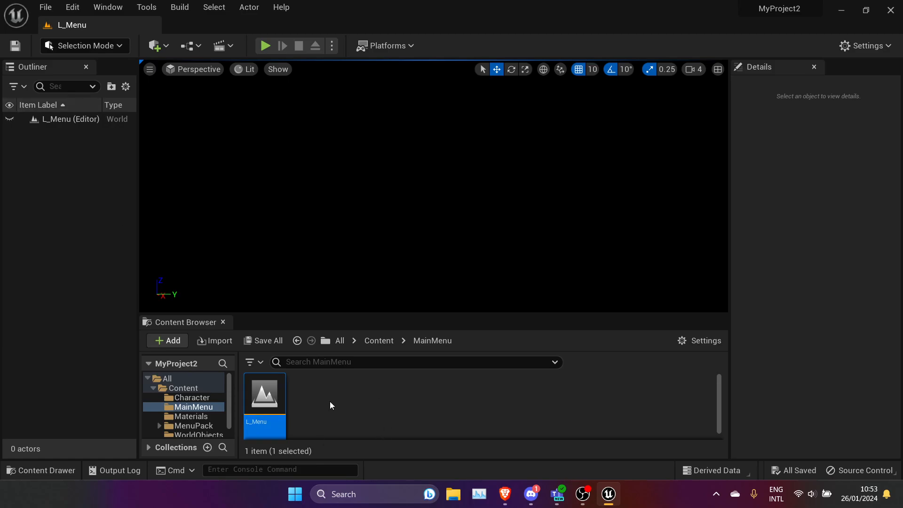
Step: Duplicate the WBP_MainExample widget from MenuPack/MainMenuUI and name the copy WBP_MainMenuGamename
{"action": "left_click", "coordinate": [208, 429]}
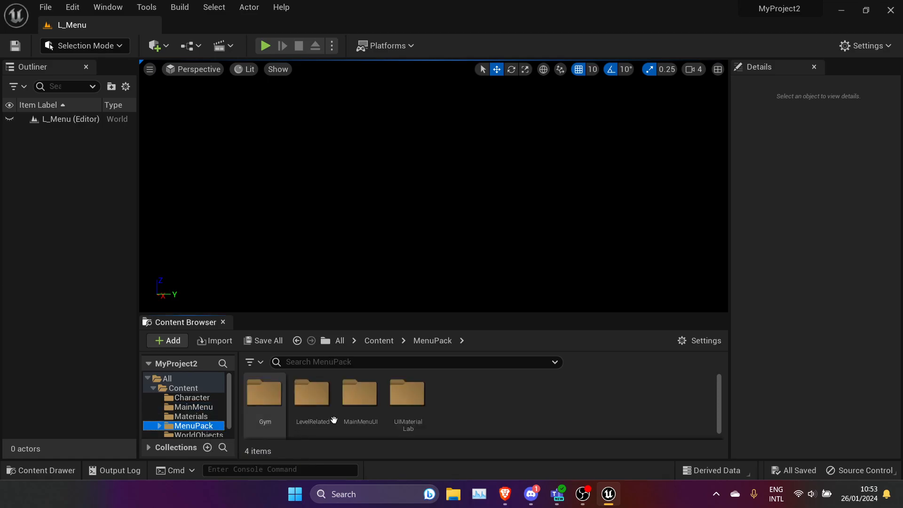
{"action": "double_click", "coordinate": [365, 408]}
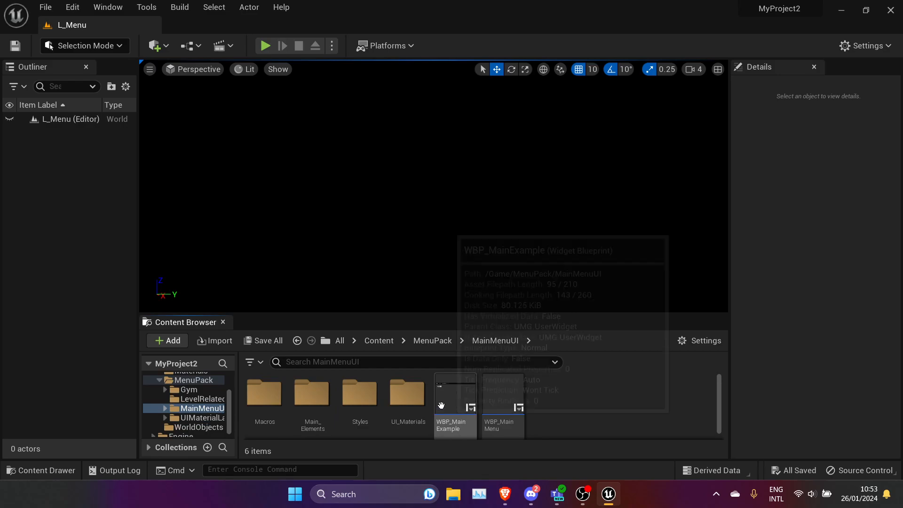
{"action": "right_click", "coordinate": [455, 397]}
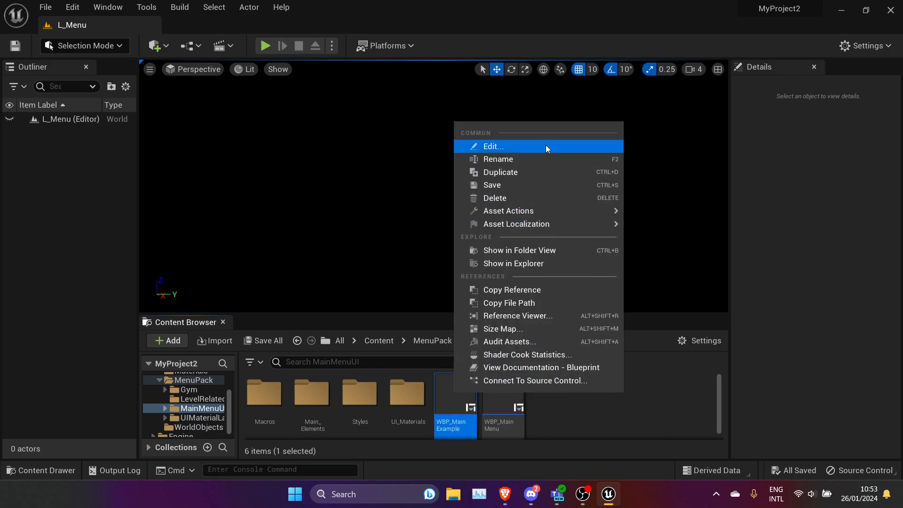
{"action": "left_click", "coordinate": [514, 172]}
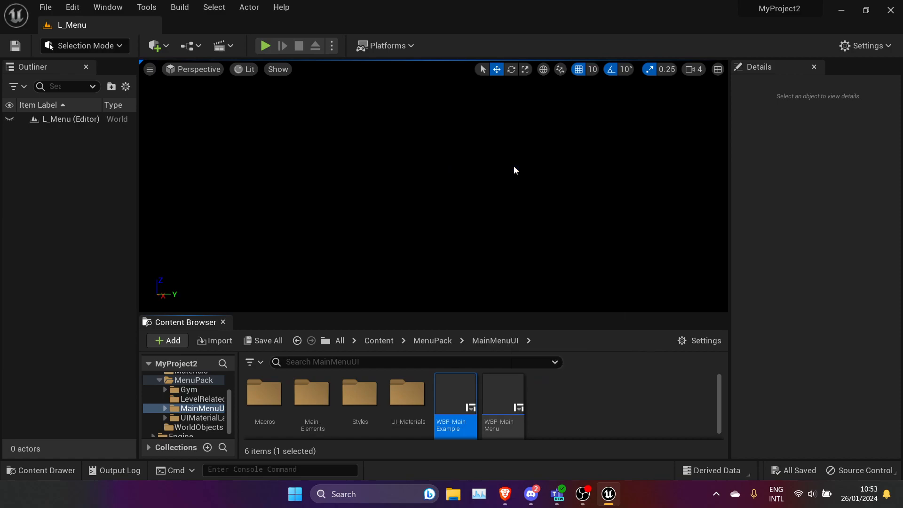
{"action": "key", "text": "End"}
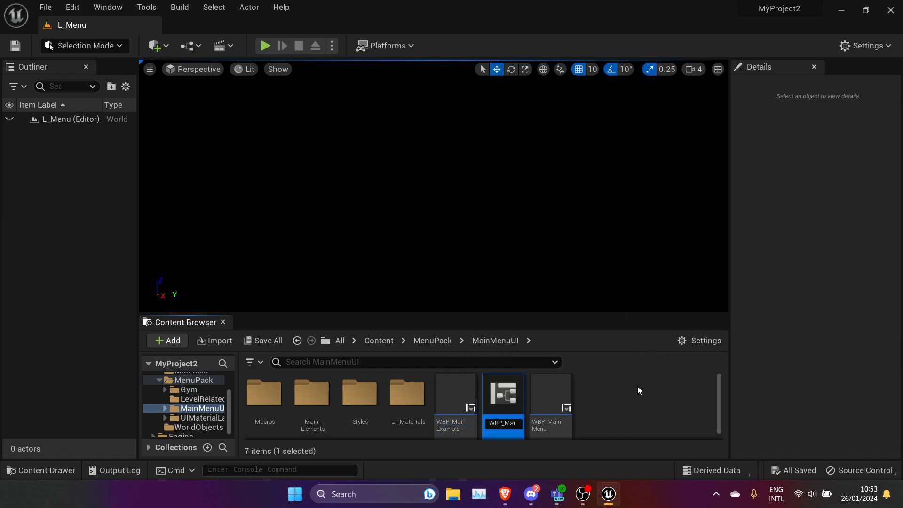
{"action": "key", "text": "BackSpace"}
{"action": "type", "text": "1"}
{"action": "key", "text": "BackSpace"}
{"action": "key", "text": "BackSpace"}
{"action": "key", "text": "BackSpace"}
{"action": "key", "text": "BackSpace"}
{"action": "key", "text": "BackSpace"}
{"action": "key", "text": "BackSpace"}
{"action": "key", "text": "BackSpace"}
{"action": "key", "text": "BackSpace"}
{"action": "type", "text": "MenuGamename"}
{"action": "key", "text": "Return"}
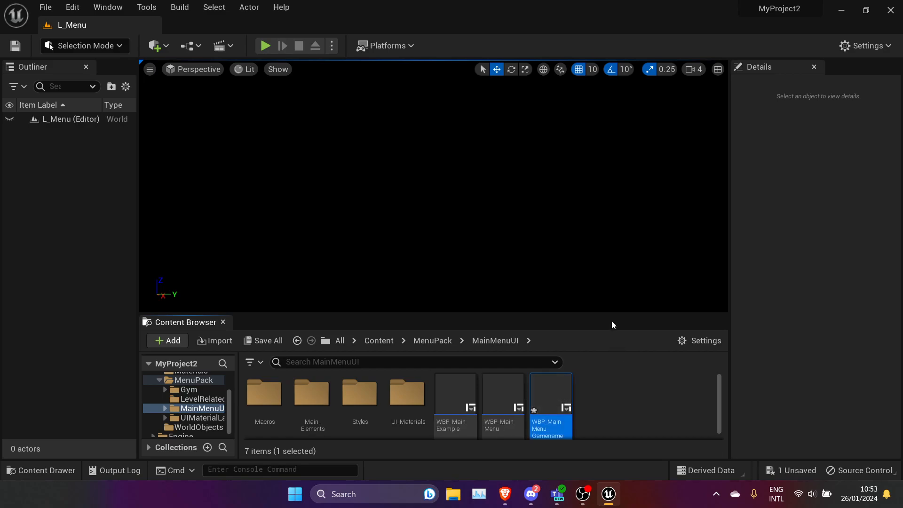
Step: Move the WBP_MainMenuGamename widget from MenuPack/MainMenuUI into the MainMenu folder
{"action": "left_click", "coordinate": [159, 380]}
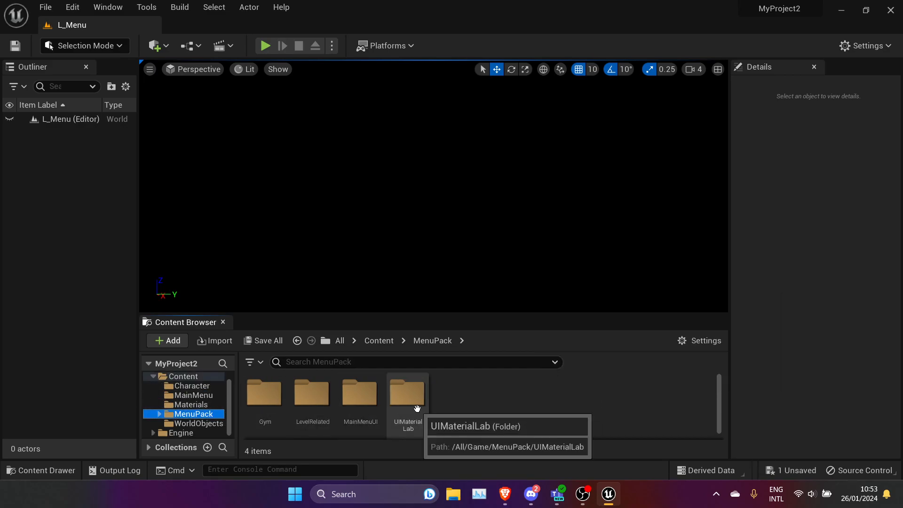
{"action": "left_click", "coordinate": [377, 400]}
{"action": "double_click", "coordinate": [377, 400]}
{"action": "left_click", "coordinate": [500, 392]}
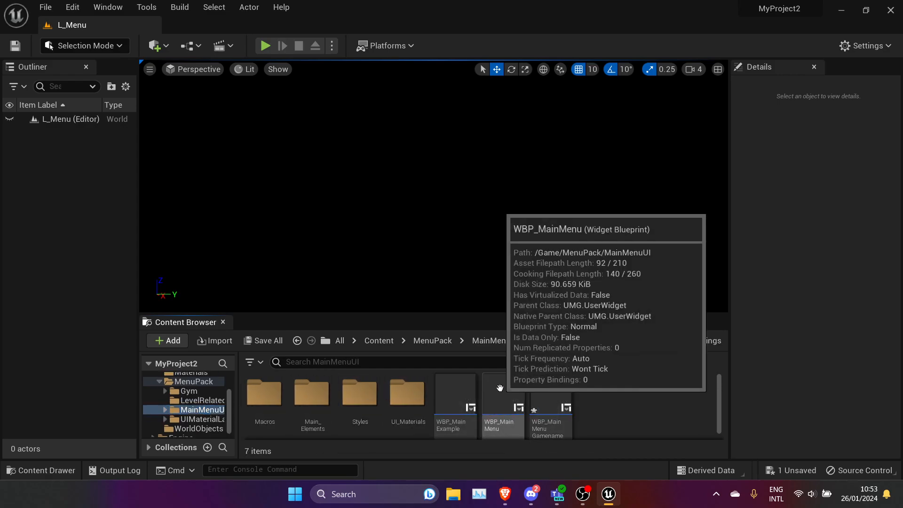
{"action": "right_click", "coordinate": [500, 392]}
{"action": "left_click", "coordinate": [541, 397]}
{"action": "right_click", "coordinate": [555, 399]}
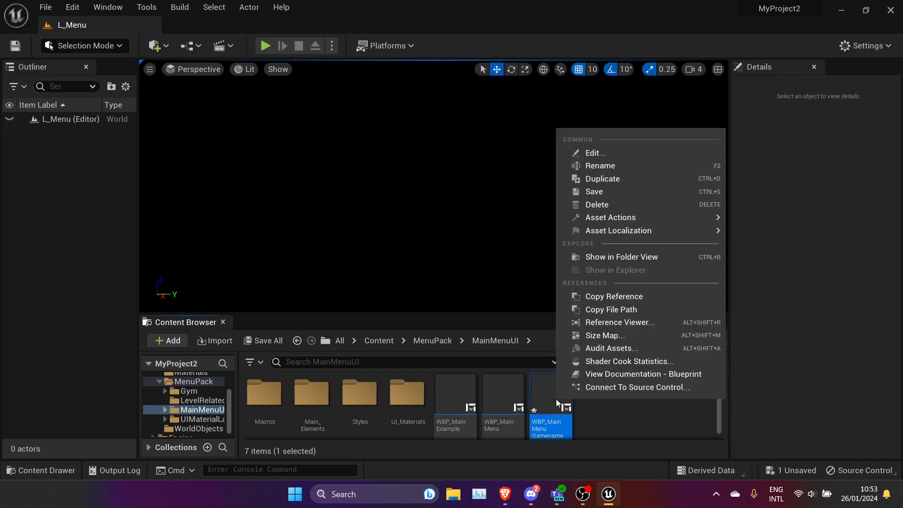
{"action": "left_click", "coordinate": [547, 439]}
{"action": "left_click_drag", "start_coordinate": [554, 400], "coordinate": [197, 407]}
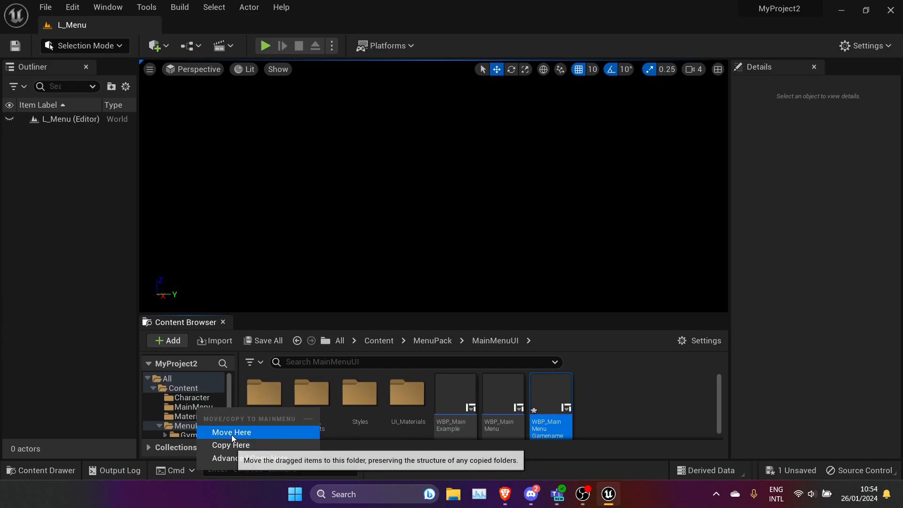
{"action": "left_click", "coordinate": [232, 432]}
Step: Open WBP_MainMenuGamename from the MainMenu folder in the widget designer and look over its layout
{"action": "left_click", "coordinate": [193, 407]}
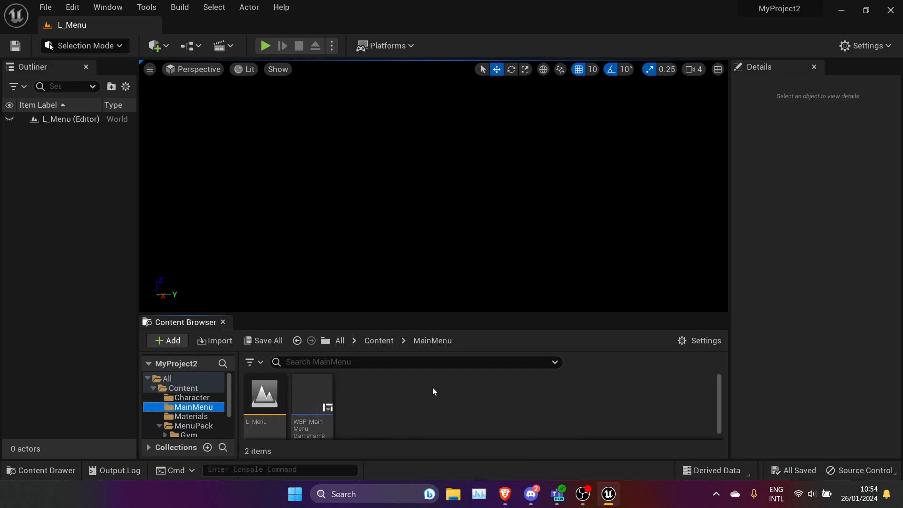
{"action": "double_click", "coordinate": [314, 387]}
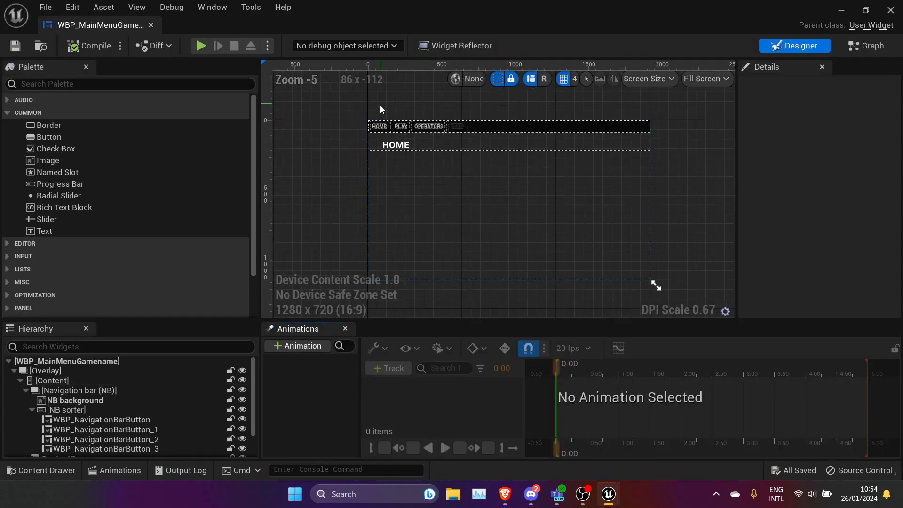
{"action": "scroll", "coordinate": [447, 154], "scroll_direction": "up", "scroll_amount": 2}
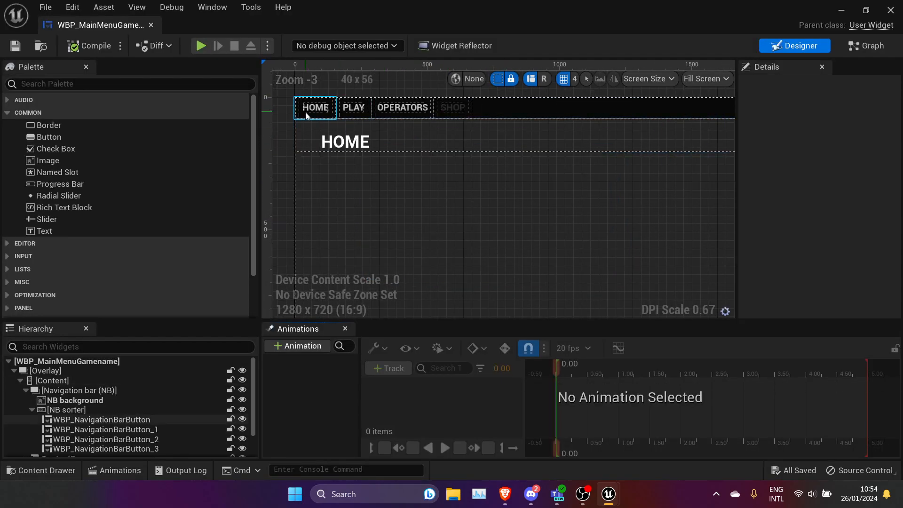
{"action": "scroll", "coordinate": [429, 208], "scroll_direction": "down", "scroll_amount": 2}
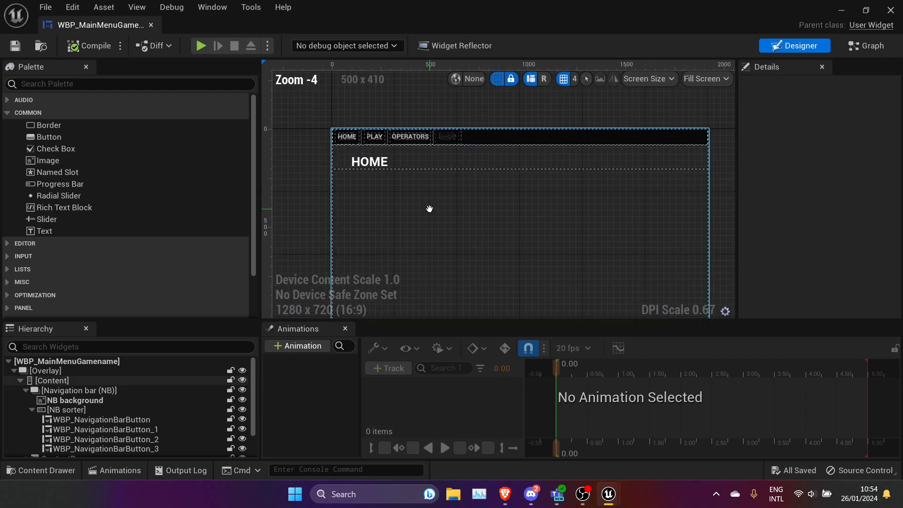
{"action": "right_click_drag", "start_coordinate": [430, 155], "coordinate": [415, 90]}
{"action": "scroll", "coordinate": [443, 133], "scroll_direction": "up", "scroll_amount": 1}
{"action": "scroll", "coordinate": [58, 410], "scroll_direction": "down", "scroll_amount": 2}
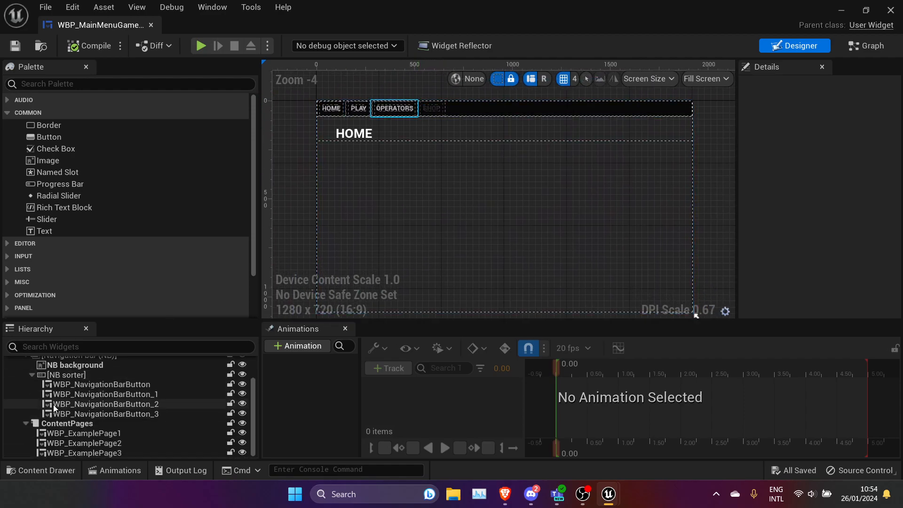
Step: Examine the three example pages under ContentPages to see which menu page each one displays
{"action": "left_click", "coordinate": [80, 433]}
{"action": "left_click", "coordinate": [81, 443]}
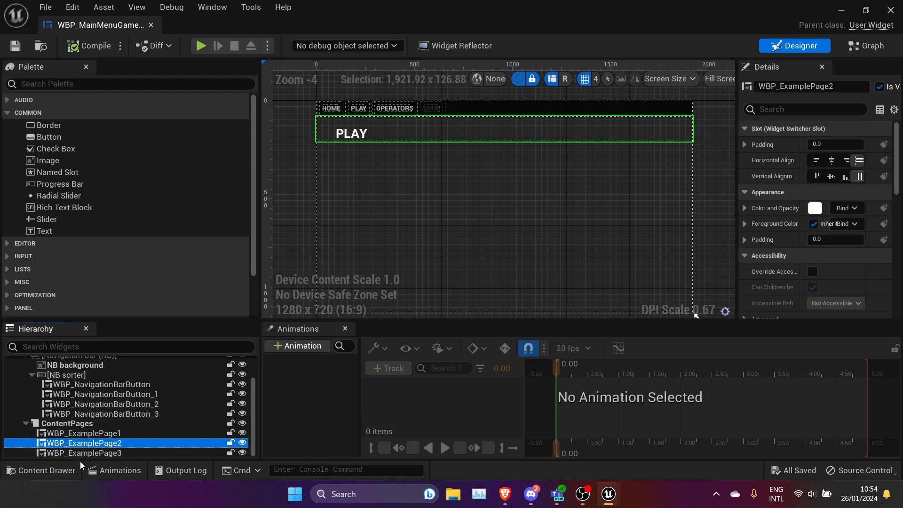
{"action": "left_click", "coordinate": [80, 454]}
{"action": "left_click", "coordinate": [84, 433]}
{"action": "left_click", "coordinate": [86, 443]}
{"action": "left_click", "coordinate": [87, 453]}
{"action": "left_click", "coordinate": [94, 433]}
{"action": "left_click", "coordinate": [98, 443]}
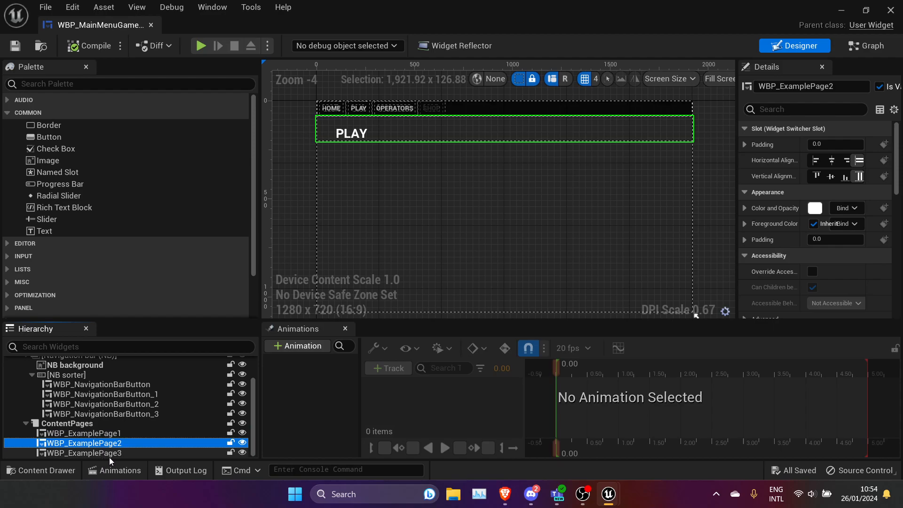
Step: Delete WBP_ExamplePage1, WBP_ExamplePage2 and WBP_ExamplePage3 from ContentPages
{"action": "left_click", "coordinate": [119, 453]}
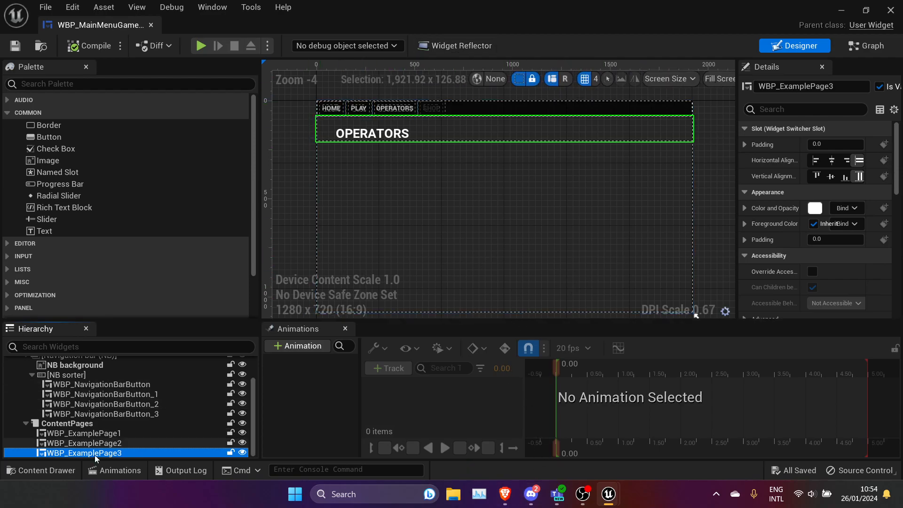
{"action": "left_click", "coordinate": [78, 435], "text": "shift"}
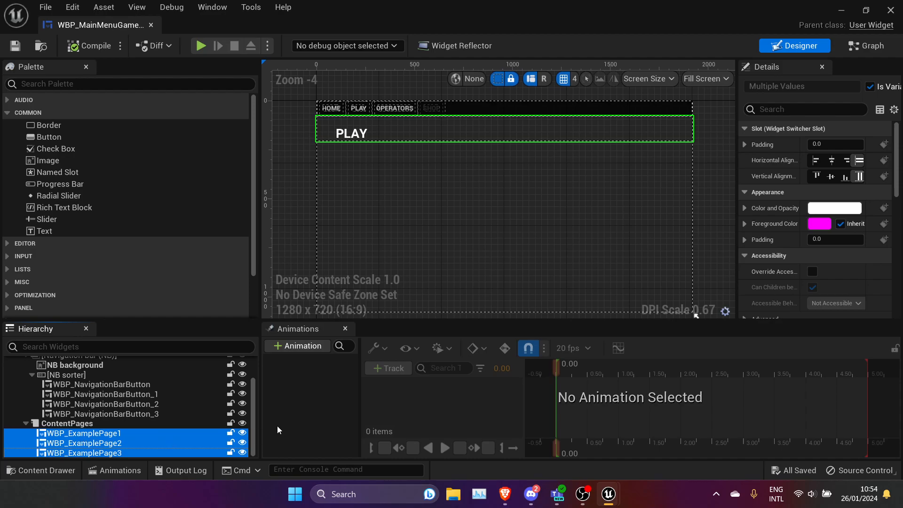
{"action": "key", "text": "Delete"}
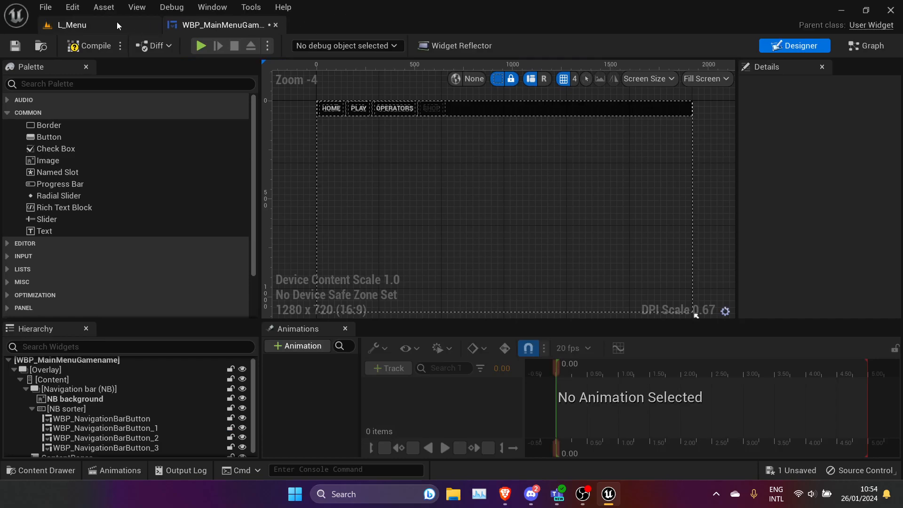
Step: Create a User Widget blueprint named WBP_MainMenuPage in the L_Menu level's MainMenu folder
{"action": "left_click", "coordinate": [70, 25]}
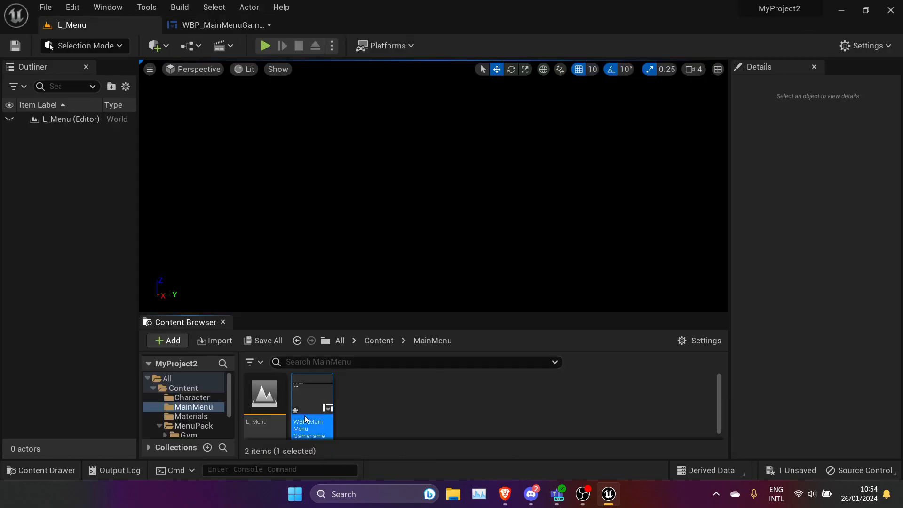
{"action": "right_click", "coordinate": [407, 415]}
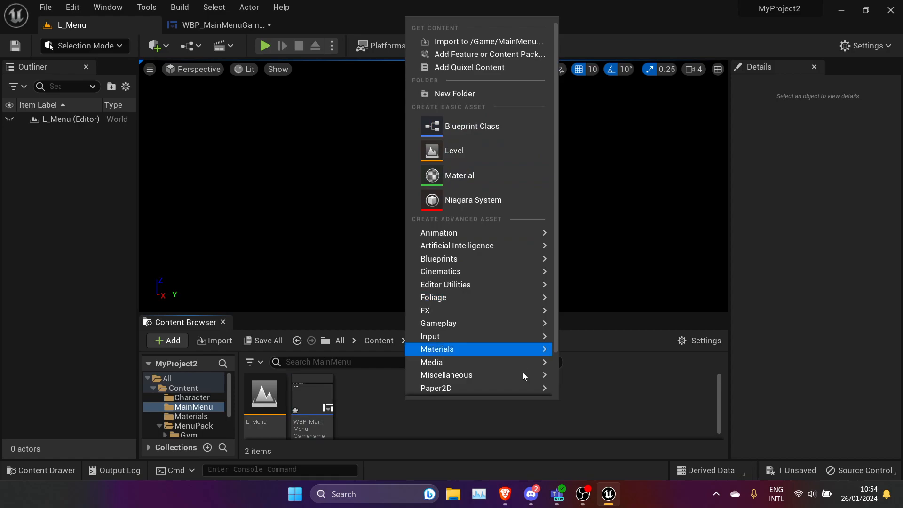
{"action": "scroll", "coordinate": [523, 371], "scroll_direction": "down", "scroll_amount": 1}
{"action": "mouse_move", "coordinate": [516, 351]}
{"action": "mouse_move", "coordinate": [503, 388]}
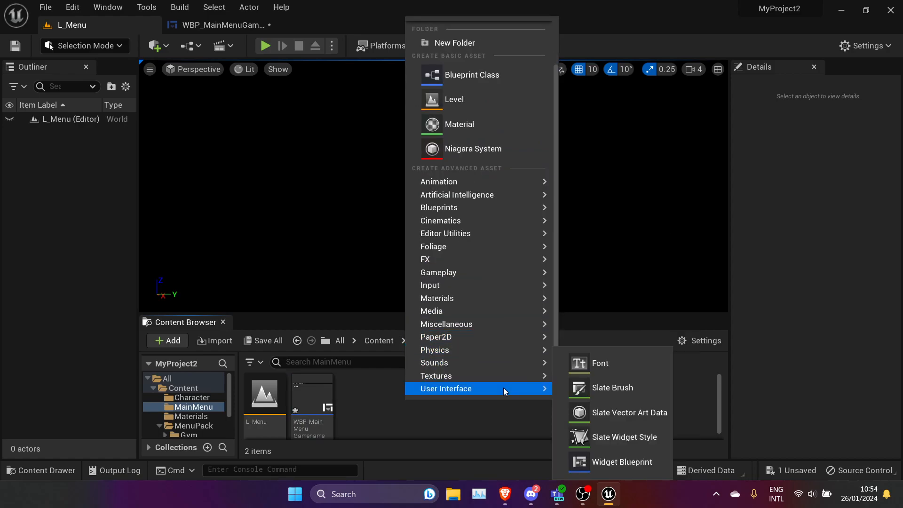
{"action": "left_click", "coordinate": [629, 455]}
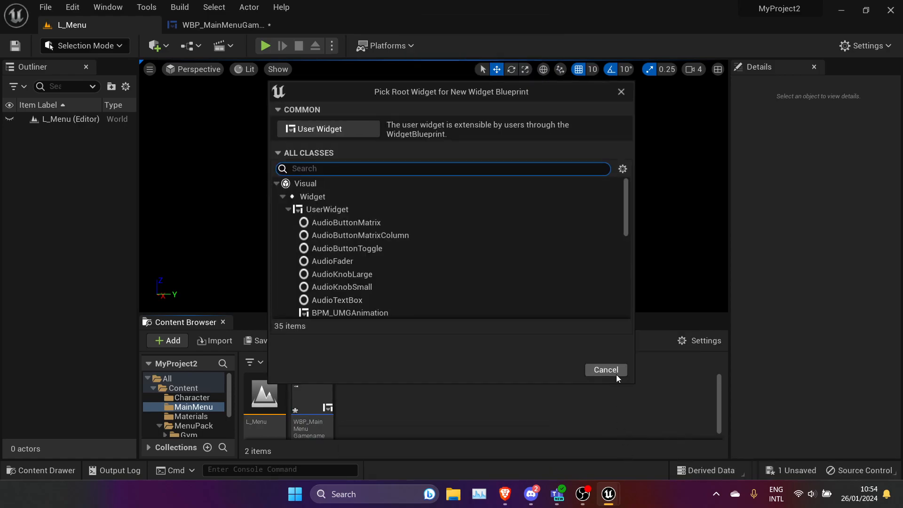
{"action": "left_click", "coordinate": [313, 134]}
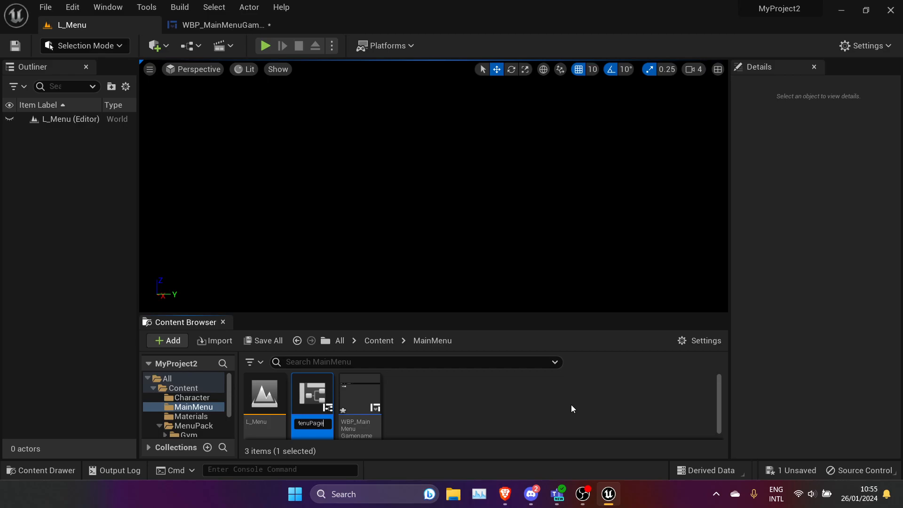
{"action": "key", "text": "Return"}
Step: Open WBP_MainMenuPage in the widget designer and add an Overlay as its root widget
{"action": "double_click", "coordinate": [361, 399]}
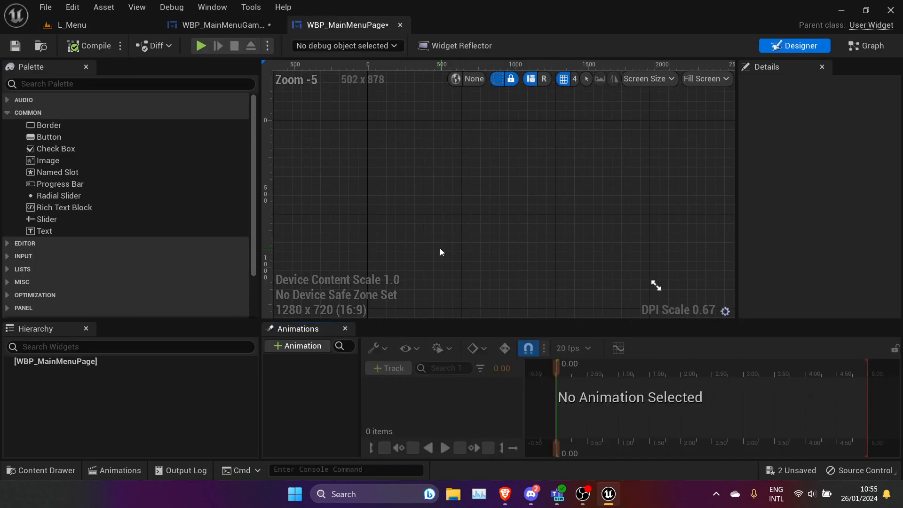
{"action": "left_click", "coordinate": [61, 84]}
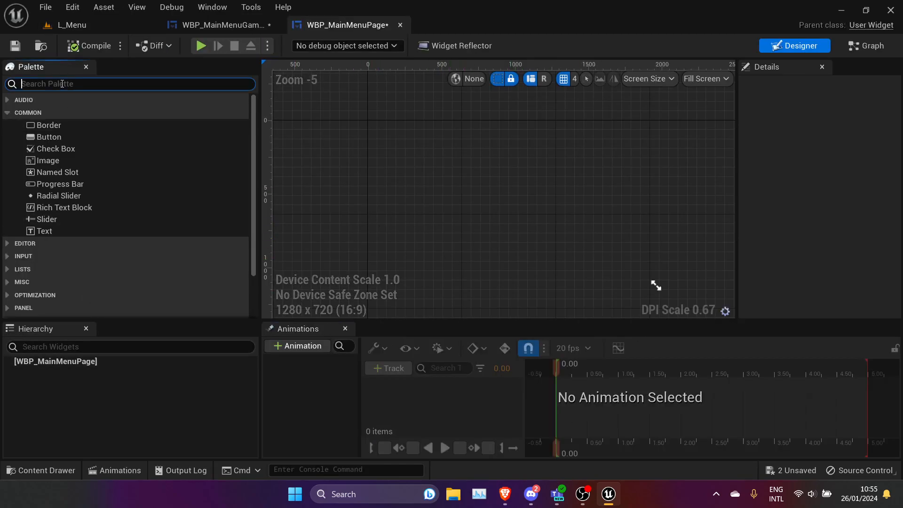
{"action": "type", "text": "overla"}
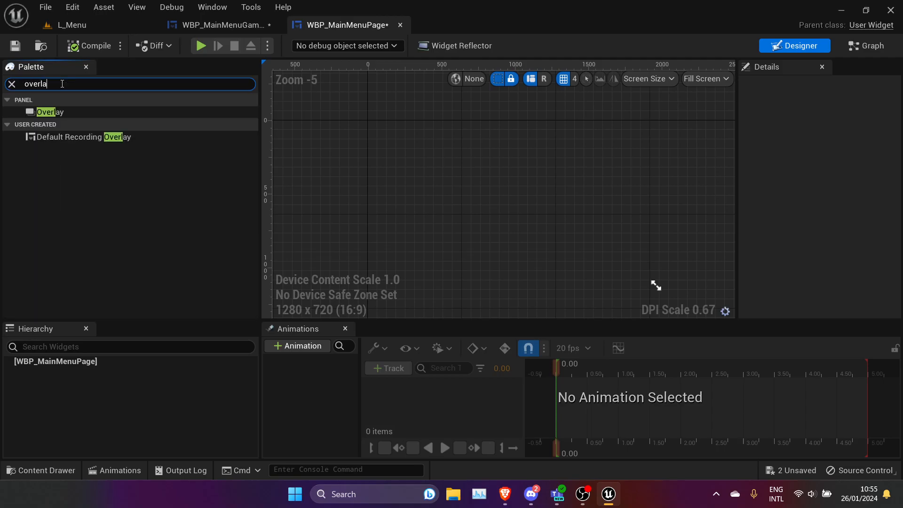
{"action": "left_click_drag", "start_coordinate": [57, 112], "coordinate": [40, 368]}
{"action": "left_click", "coordinate": [36, 371]}
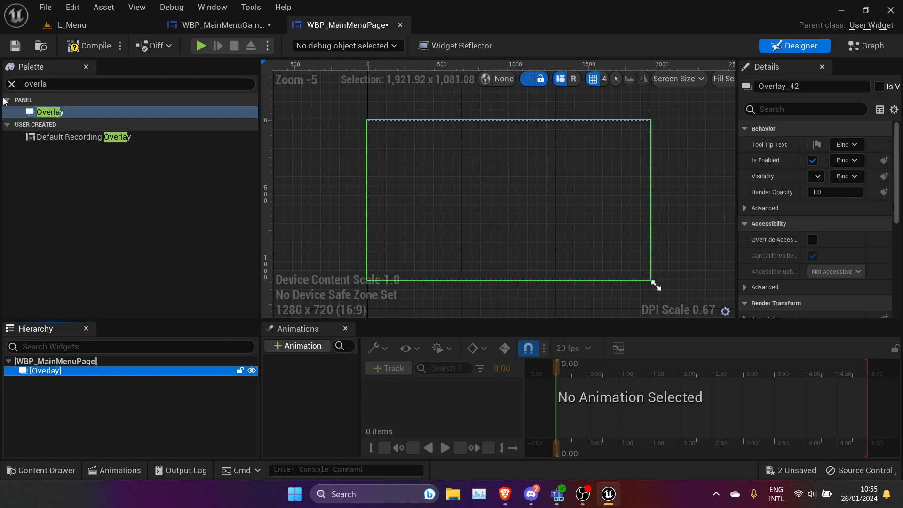
Step: Find the WBPC Card Button widget and add it inside the Overlay
{"action": "left_click", "coordinate": [12, 84]}
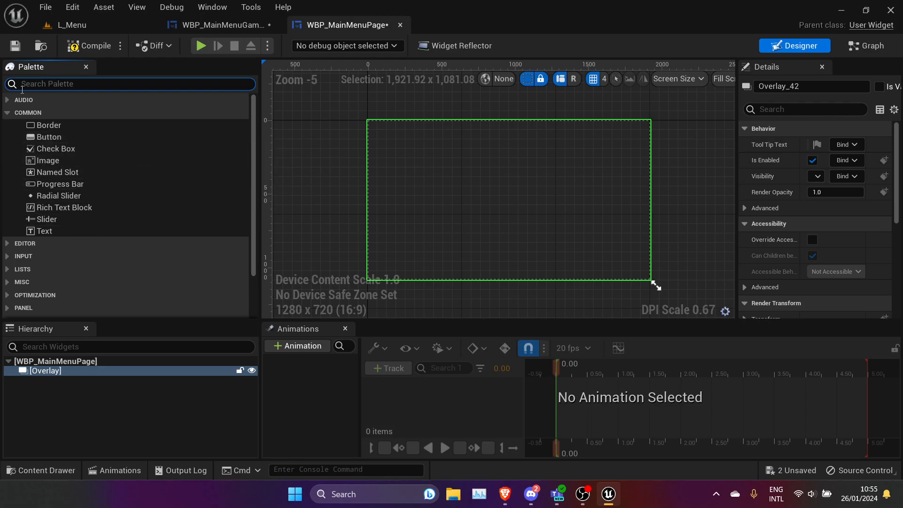
{"action": "left_click", "coordinate": [8, 112]}
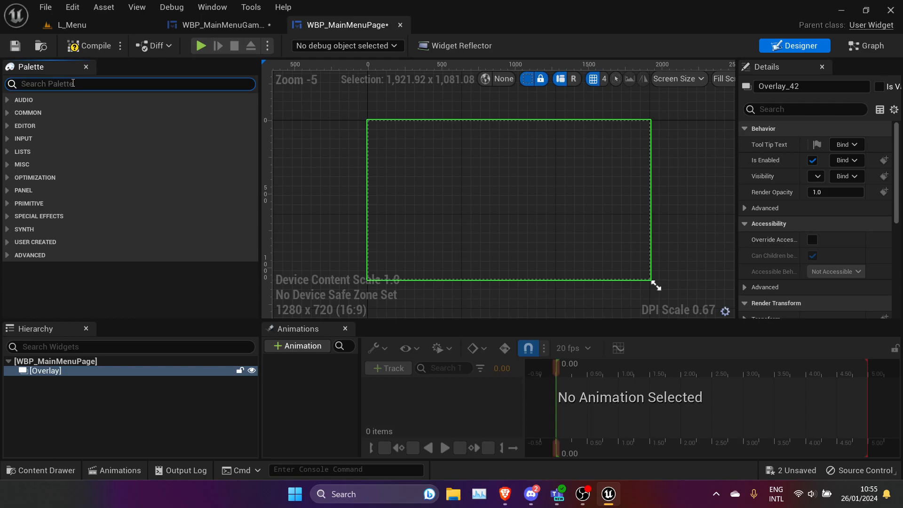
{"action": "type", "text": "WBPC"}
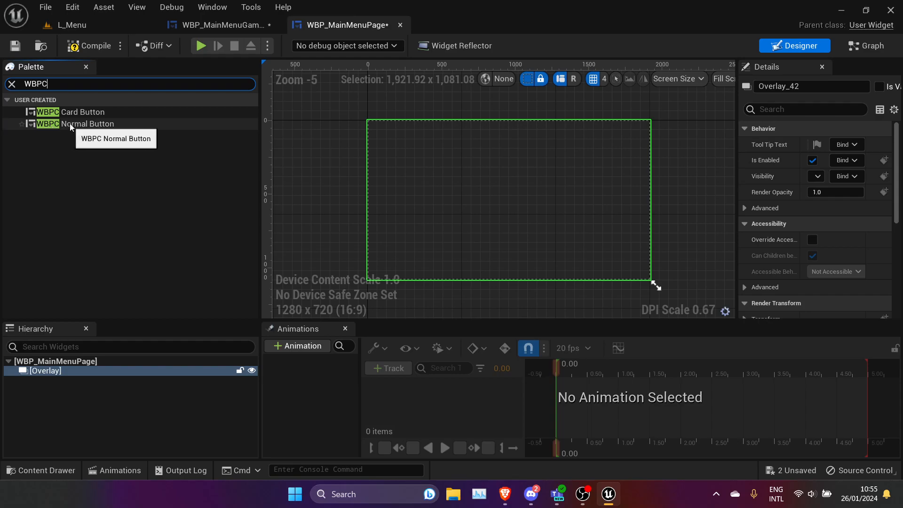
{"action": "left_click_drag", "start_coordinate": [101, 113], "coordinate": [58, 371]}
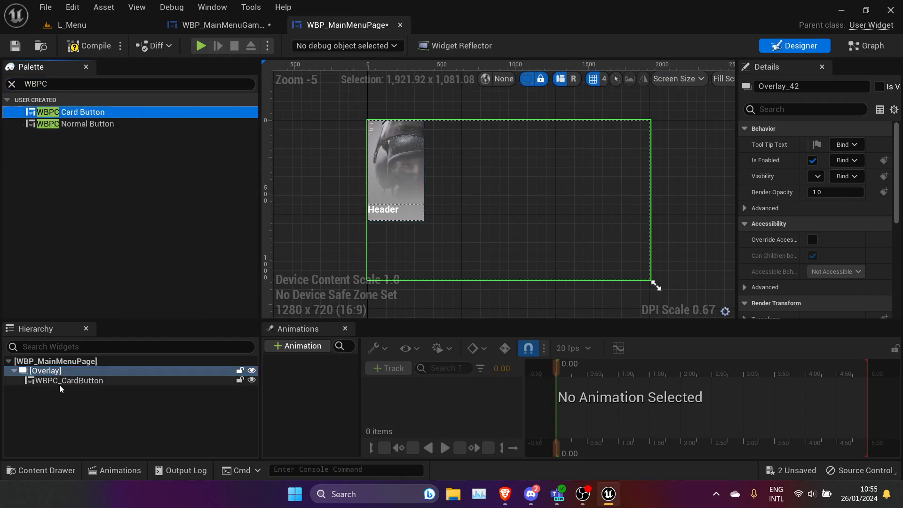
Step: Set the primary text of WBPC_CardButton to Skins
{"action": "left_click", "coordinate": [85, 381]}
{"action": "scroll", "coordinate": [841, 181], "scroll_direction": "down", "scroll_amount": 3}
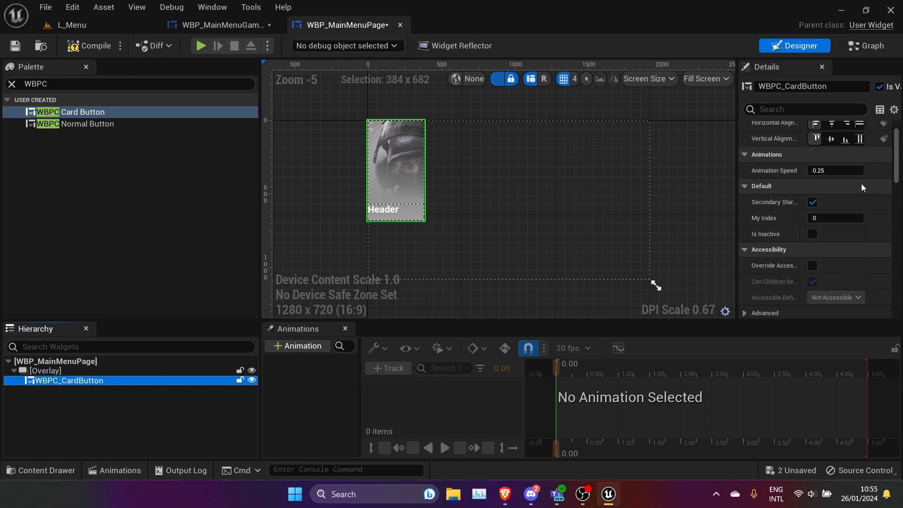
{"action": "scroll", "coordinate": [854, 181], "scroll_direction": "down", "scroll_amount": 4}
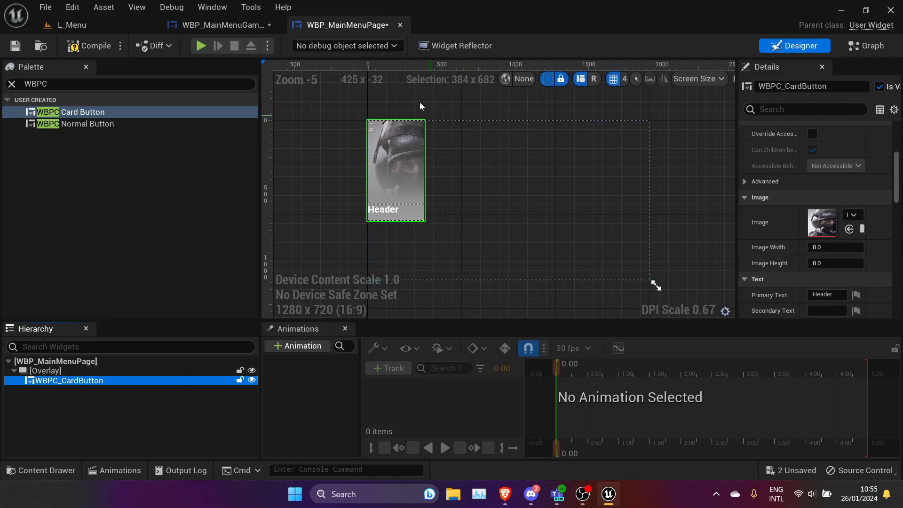
{"action": "scroll", "coordinate": [875, 268], "scroll_direction": "down", "scroll_amount": 5}
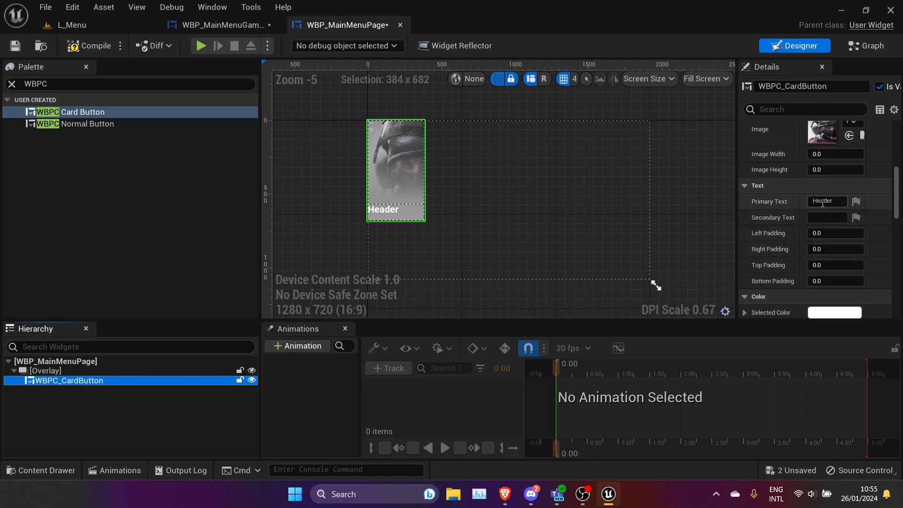
{"action": "left_click", "coordinate": [822, 201]}
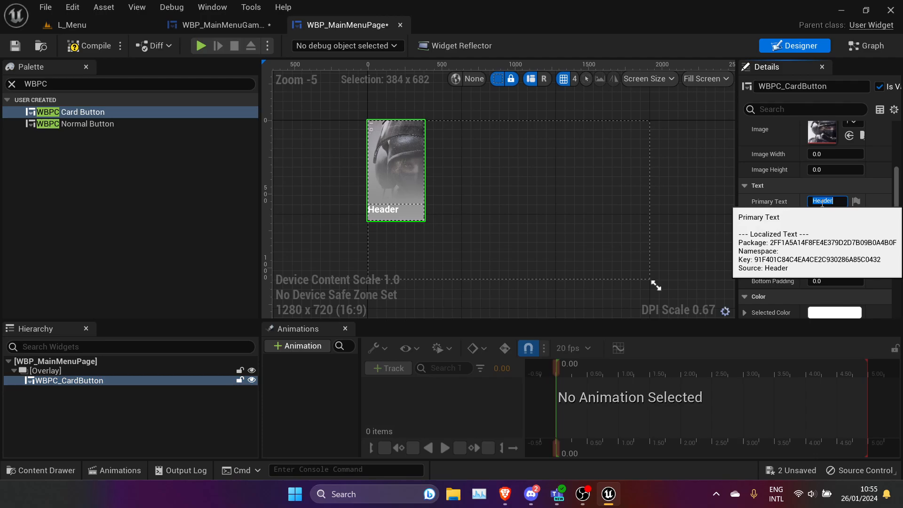
{"action": "key", "text": "Return"}
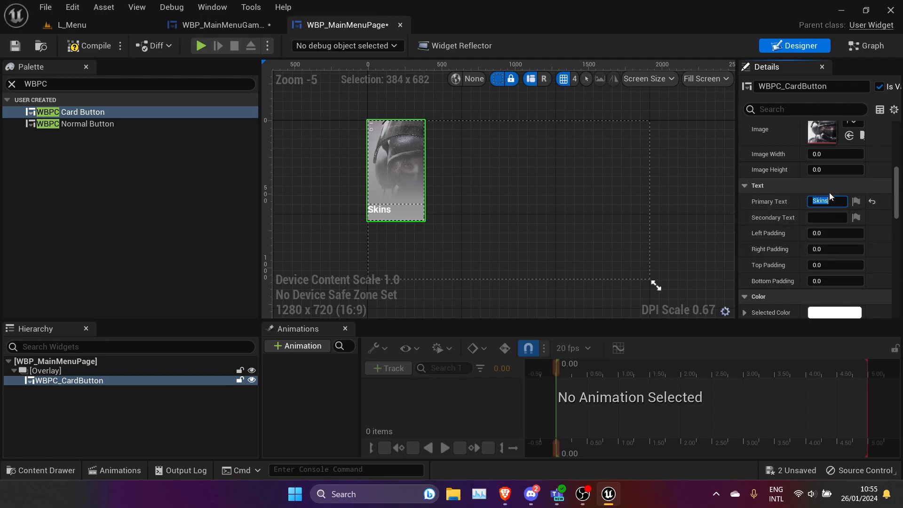
Step: Try left and bottom text padding of 100 on the card button, and return the bottom padding to 0
{"action": "left_click", "coordinate": [826, 217]}
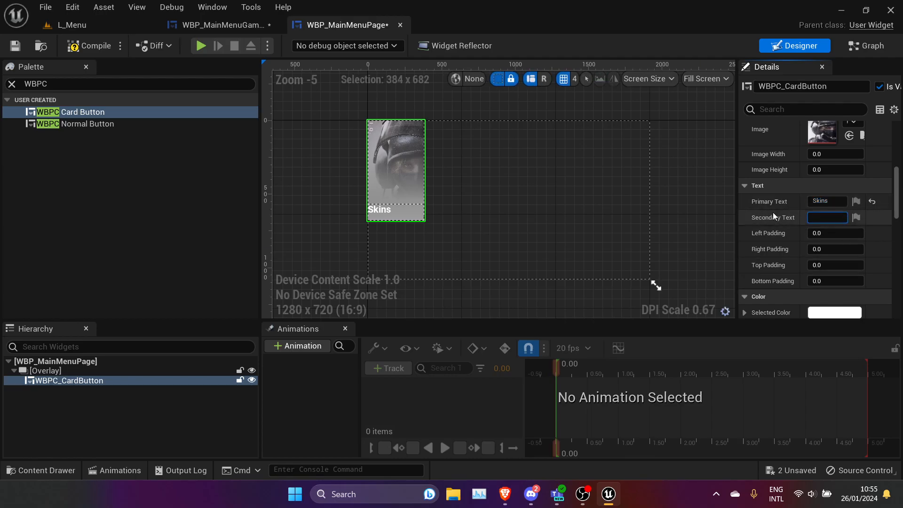
{"action": "left_click", "coordinate": [827, 233]}
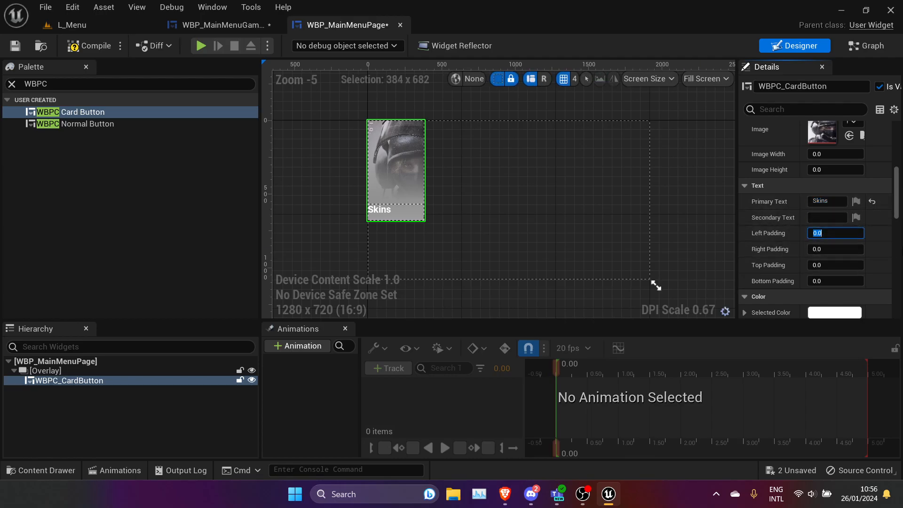
{"action": "key", "text": "Return"}
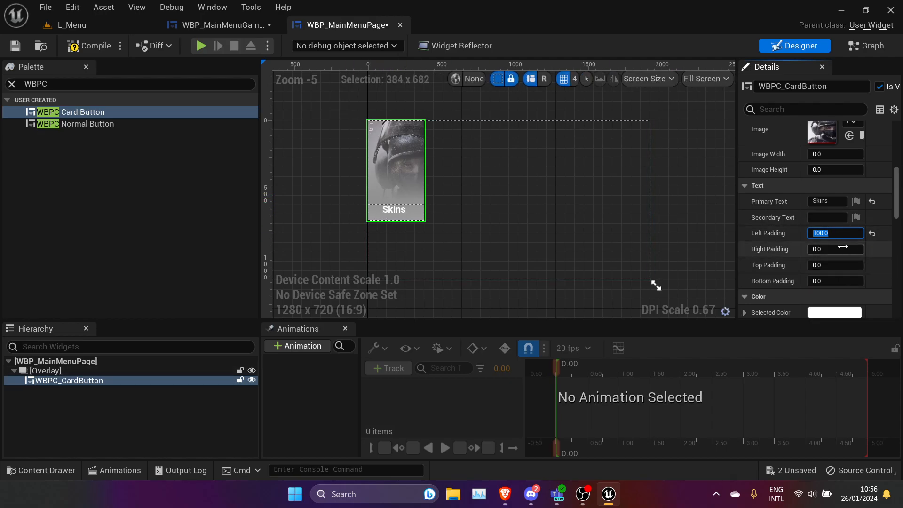
{"action": "left_click", "coordinate": [819, 264]}
{"action": "left_click", "coordinate": [820, 281]}
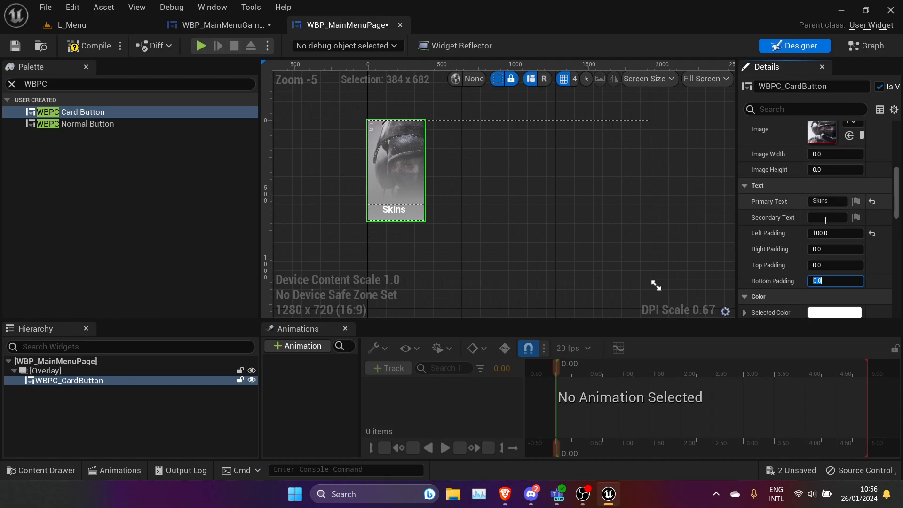
{"action": "key", "text": "Return"}
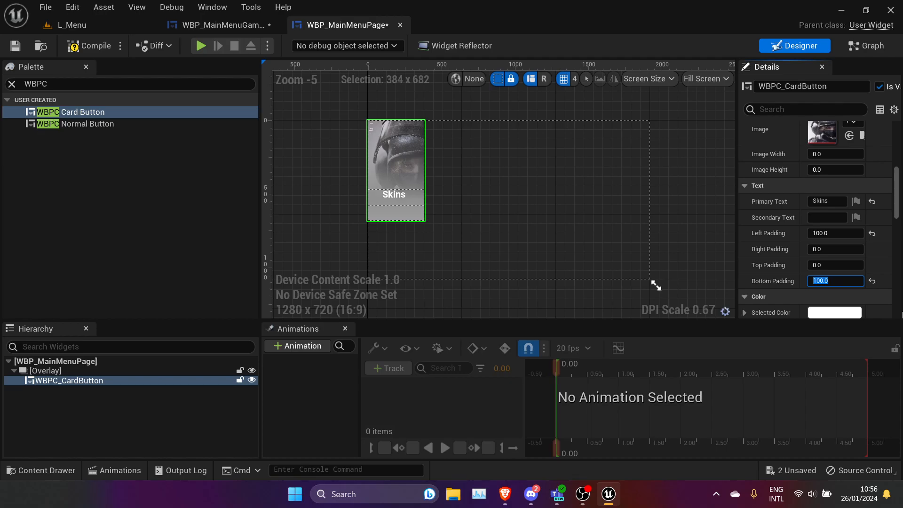
{"action": "left_click", "coordinate": [842, 266]}
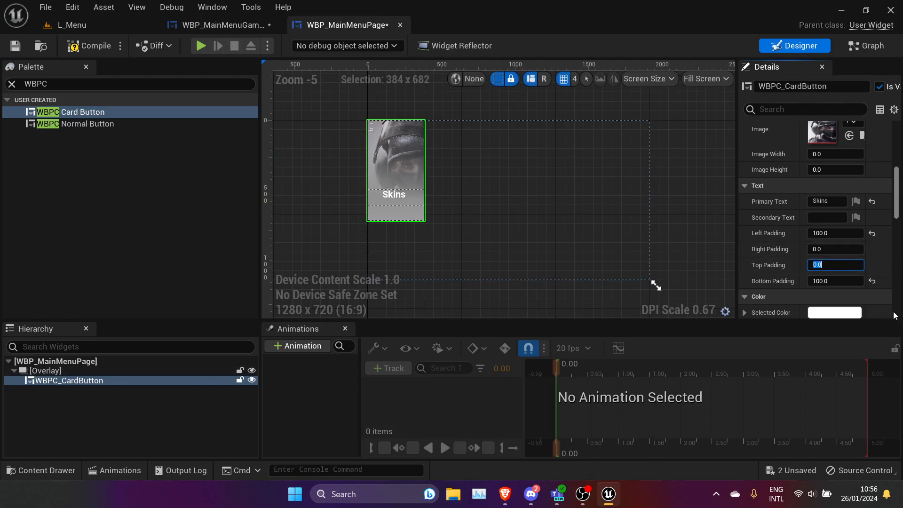
{"action": "left_click", "coordinate": [820, 281]}
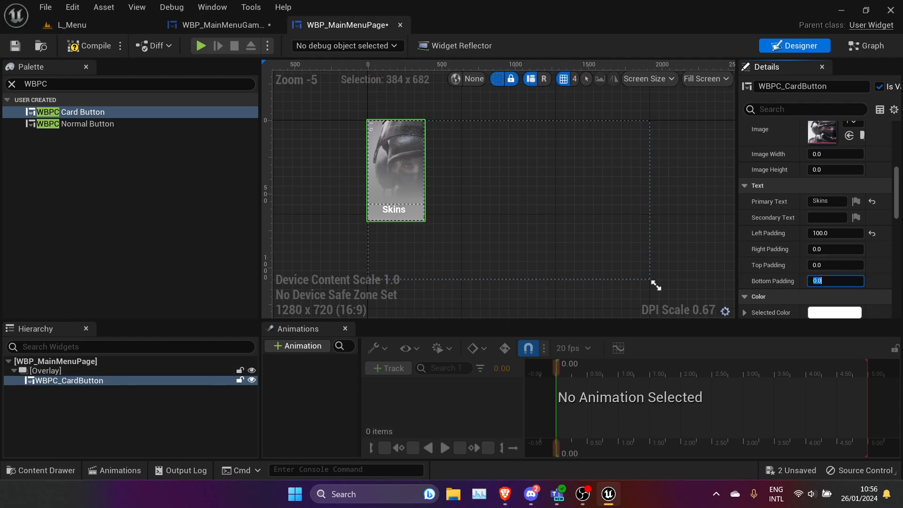
Step: Try an image height of 250 and a top text padding of 250 on the card button
{"action": "left_click", "coordinate": [848, 171]}
{"action": "type", "text": "250"}
{"action": "key", "text": "Return"}
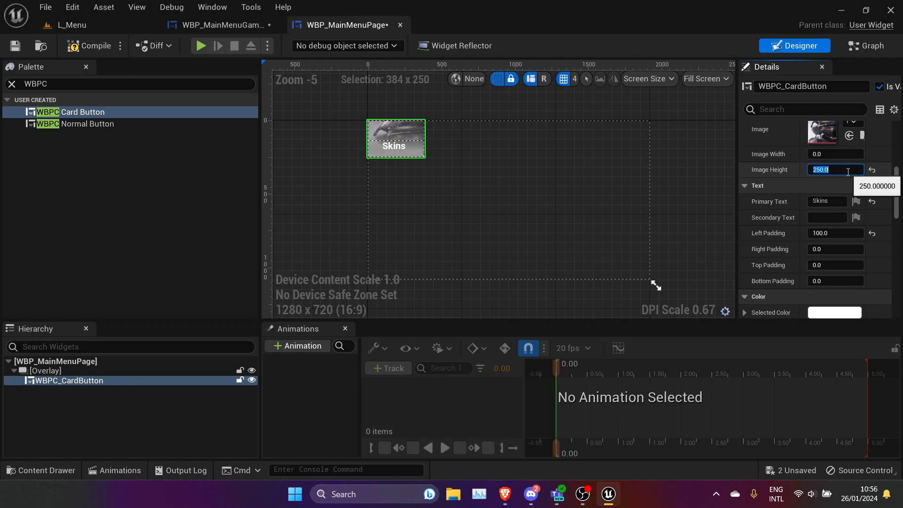
{"action": "left_click", "coordinate": [829, 265]}
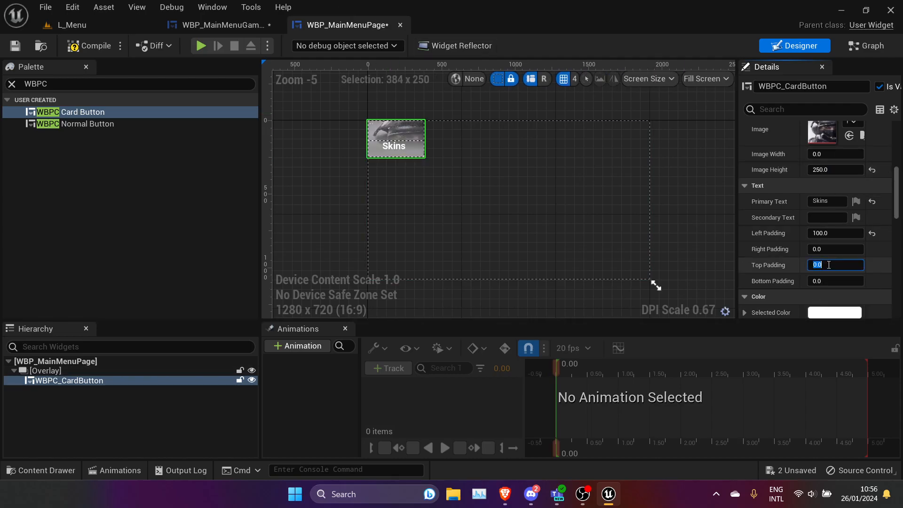
{"action": "type", "text": "250"}
{"action": "key", "text": "Return"}
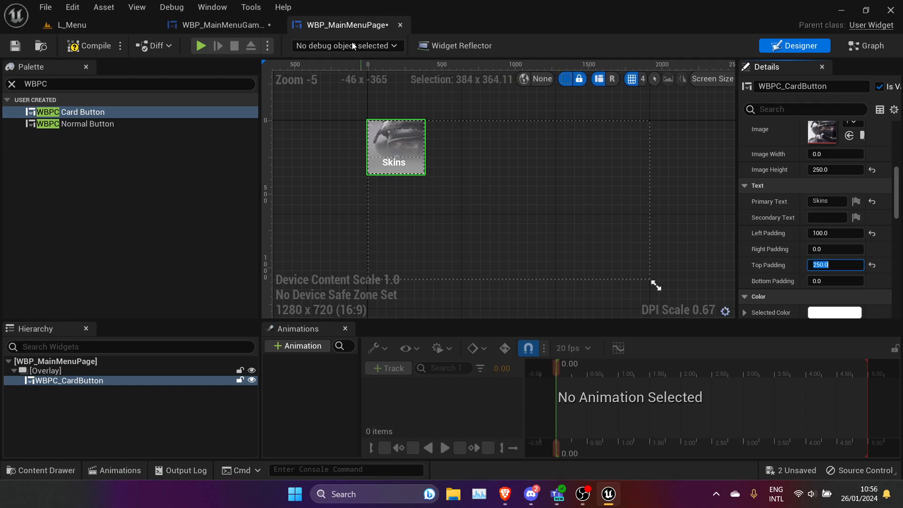
Step: Reset the card button's image height, top padding and left padding to their defaults
{"action": "left_click", "coordinate": [838, 168]}
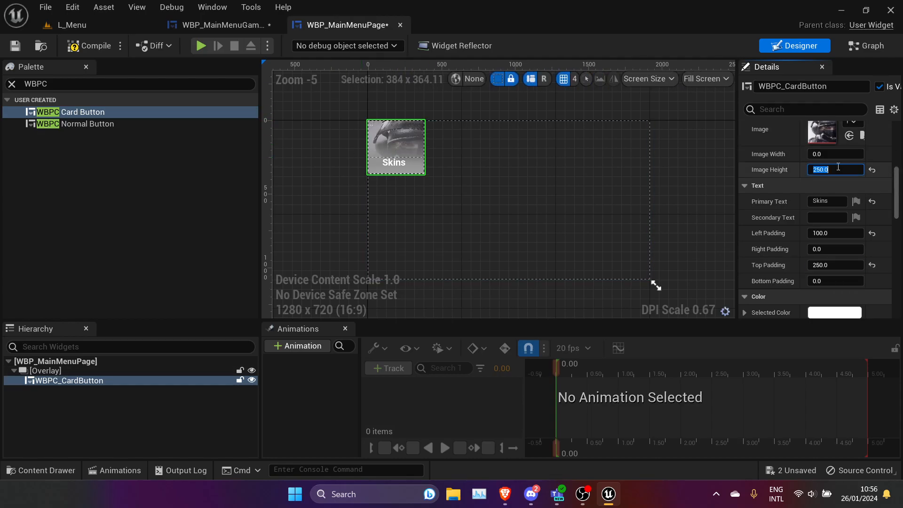
{"action": "left_click", "coordinate": [871, 170]}
{"action": "left_click", "coordinate": [871, 264]}
{"action": "left_click", "coordinate": [873, 233]}
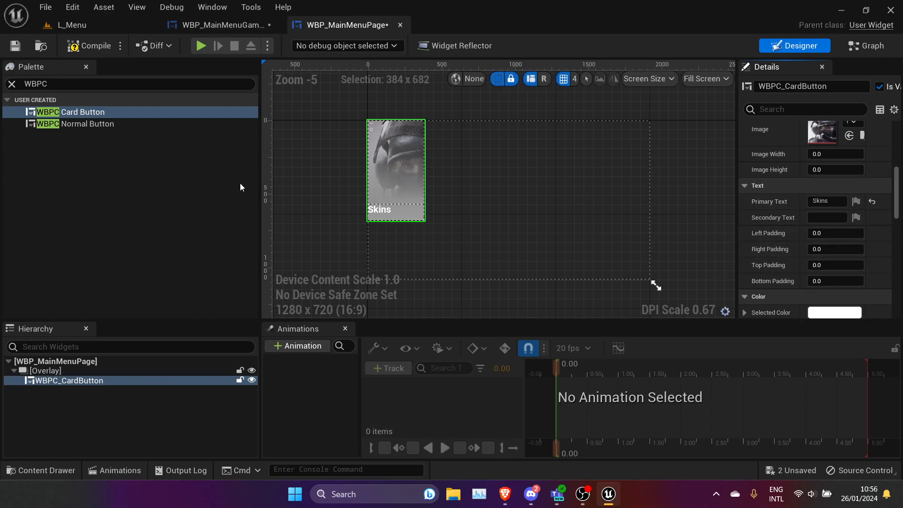
Step: Compile and save WBP_MainMenuPage, and add it under ContentPages in WBP_MainMenuGamename
{"action": "left_click", "coordinate": [87, 47]}
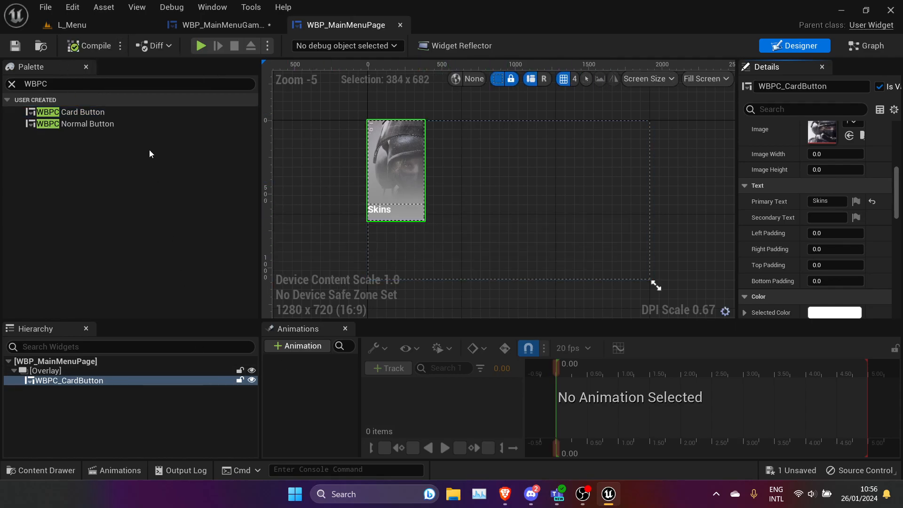
{"action": "left_click", "coordinate": [189, 27]}
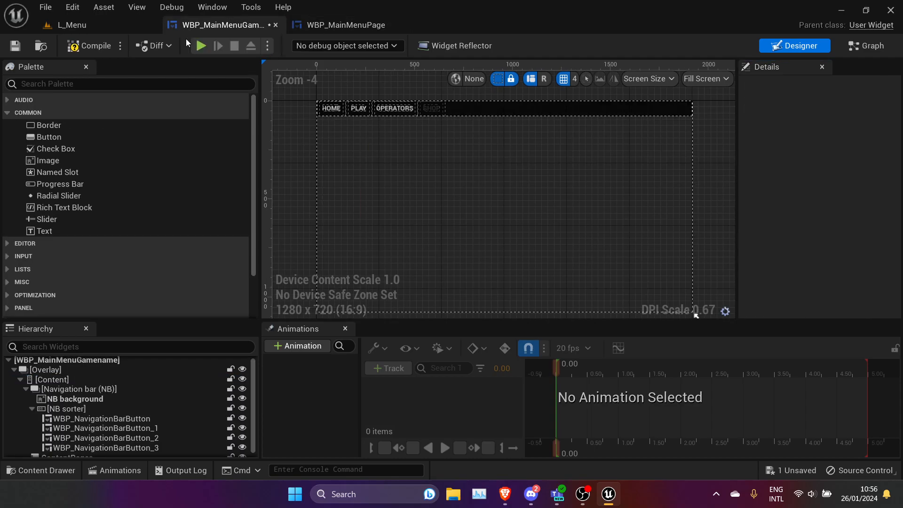
{"action": "scroll", "coordinate": [96, 409], "scroll_direction": "down", "scroll_amount": 1}
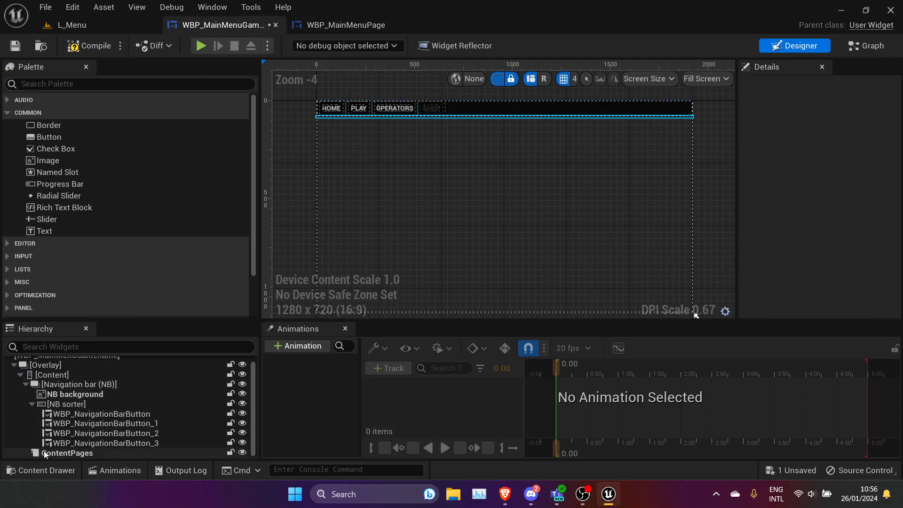
{"action": "left_click", "coordinate": [108, 84]}
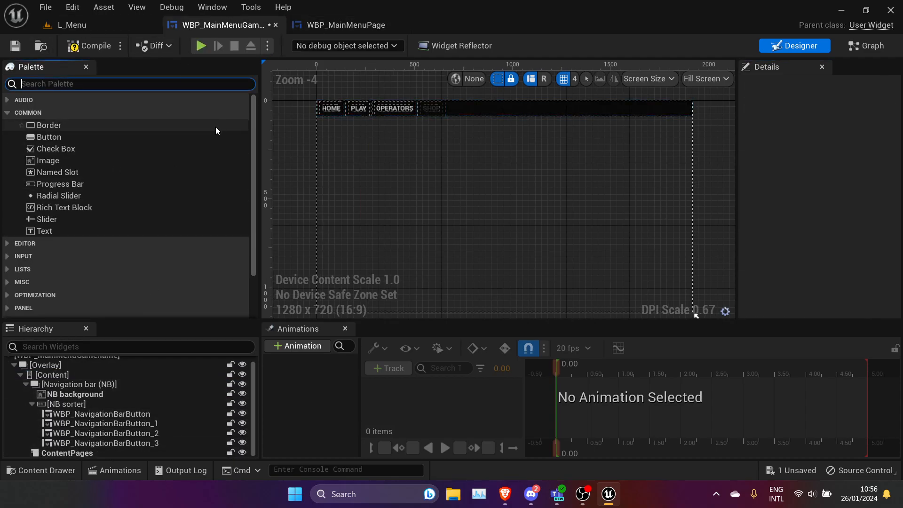
{"action": "type", "text": "W"}
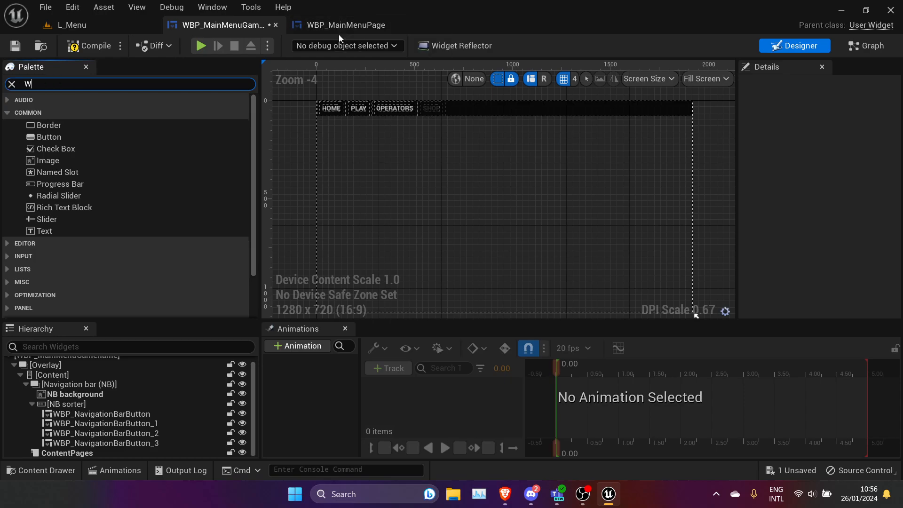
{"action": "type", "text": "BP_"}
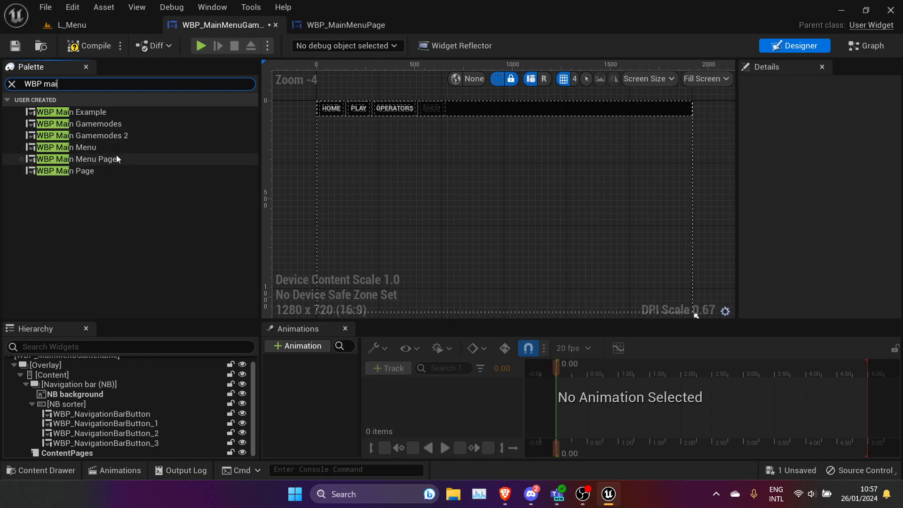
{"action": "left_click_drag", "start_coordinate": [115, 156], "coordinate": [94, 451]}
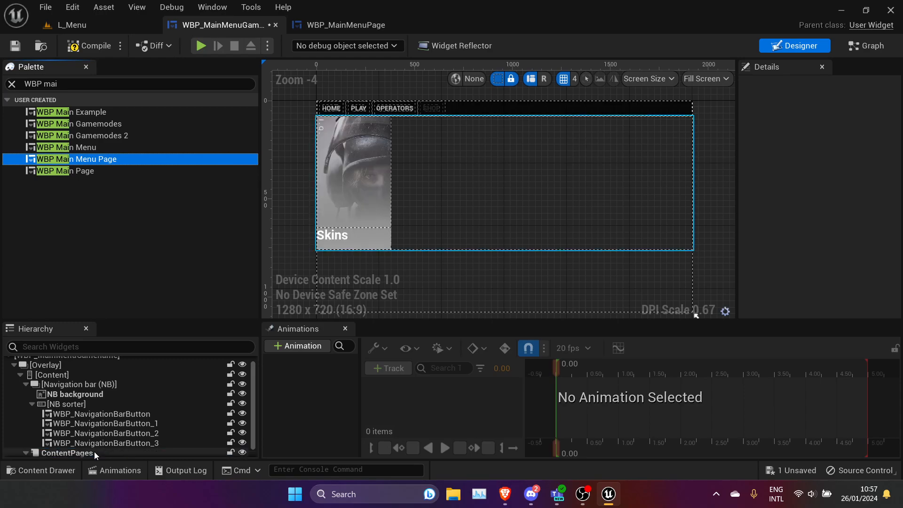
{"action": "left_click", "coordinate": [79, 452]}
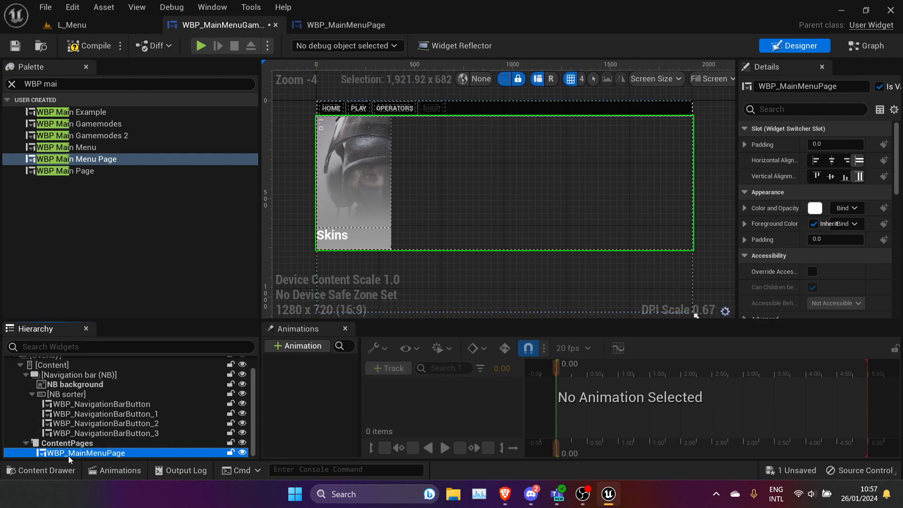
Step: Duplicate the WBP_MainMenuPage widget in the MainMenu folder and name the copy WBP_MainMenuPage2
{"action": "left_click", "coordinate": [123, 27]}
{"action": "right_click", "coordinate": [361, 404]}
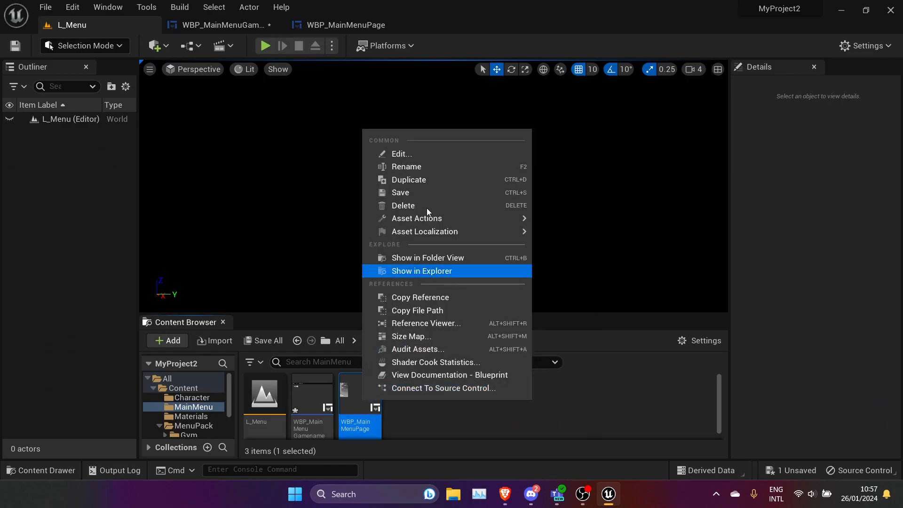
{"action": "left_click", "coordinate": [425, 179]}
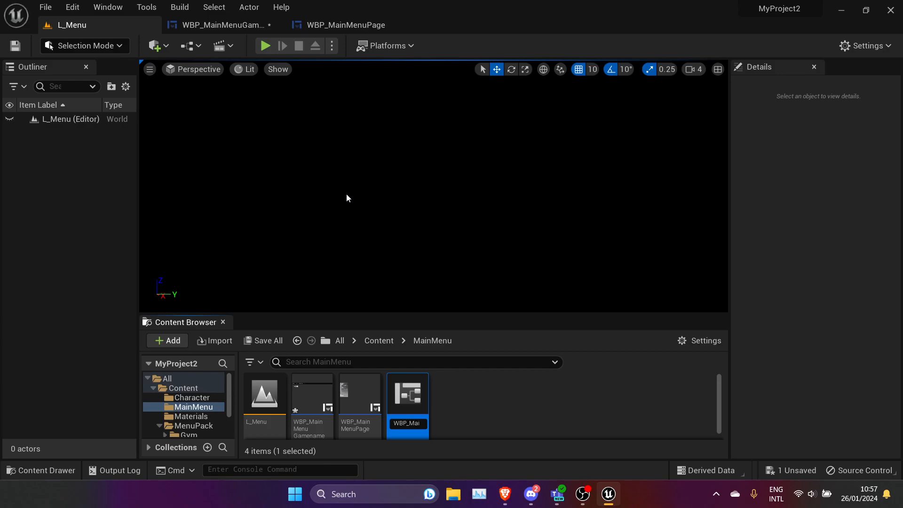
{"action": "key", "text": "BackSpace"}
{"action": "type", "text": "2"}
{"action": "key", "text": "Return"}
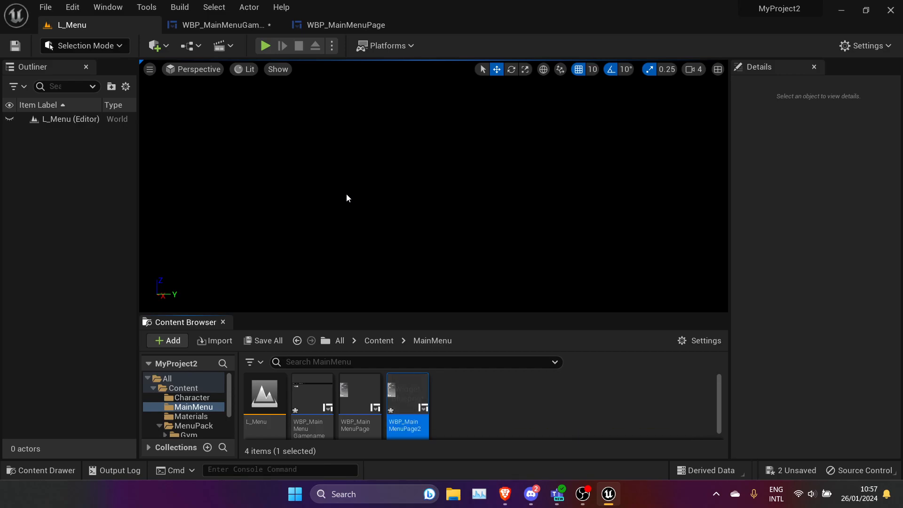
Step: Set the primary text of the card button in WBP_MainMenuPage2 to Heroes, and compile and save the widget
{"action": "double_click", "coordinate": [419, 407]}
{"action": "left_click", "coordinate": [418, 155]}
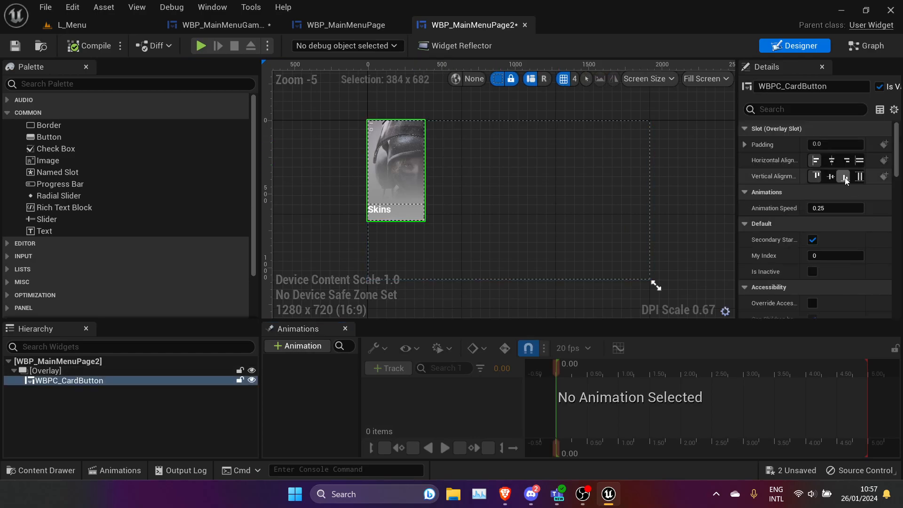
{"action": "scroll", "coordinate": [873, 187], "scroll_direction": "down", "scroll_amount": 3}
{"action": "scroll", "coordinate": [871, 186], "scroll_direction": "down", "scroll_amount": 4}
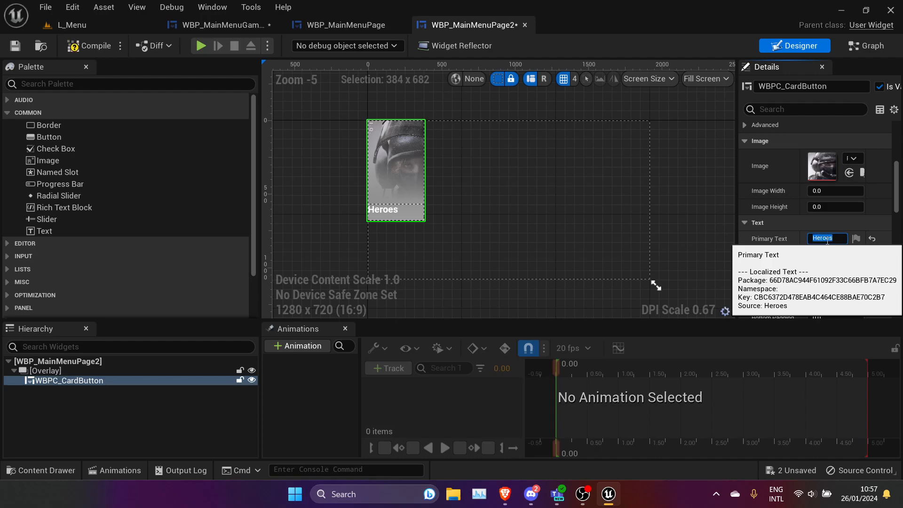
{"action": "left_click", "coordinate": [90, 46]}
{"action": "left_click", "coordinate": [15, 46]}
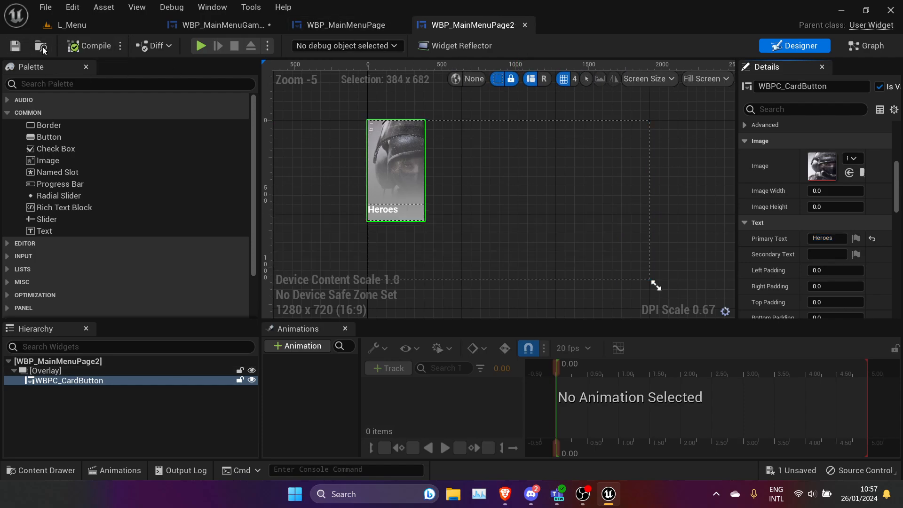
Step: Add WBP_MainMenuPage2 under ContentPages in WBP_MainMenuGamename, below WBP_MainMenuPage
{"action": "left_click", "coordinate": [328, 21]}
{"action": "left_click", "coordinate": [235, 25]}
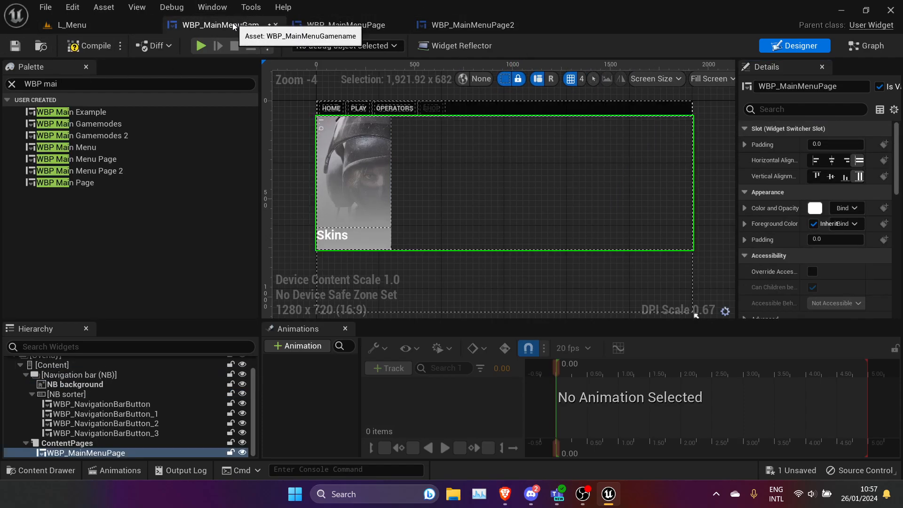
{"action": "left_click_drag", "start_coordinate": [89, 173], "coordinate": [51, 442]}
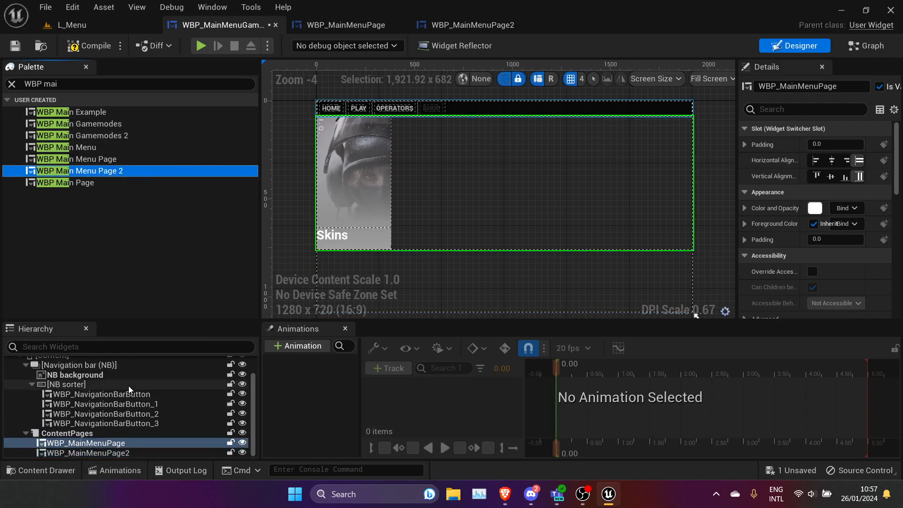
Step: Alternate between WBP_MainMenuPage and WBP_MainMenuPage2 under ContentPages to compare their previews
{"action": "left_click", "coordinate": [111, 452]}
{"action": "left_click", "coordinate": [113, 443]}
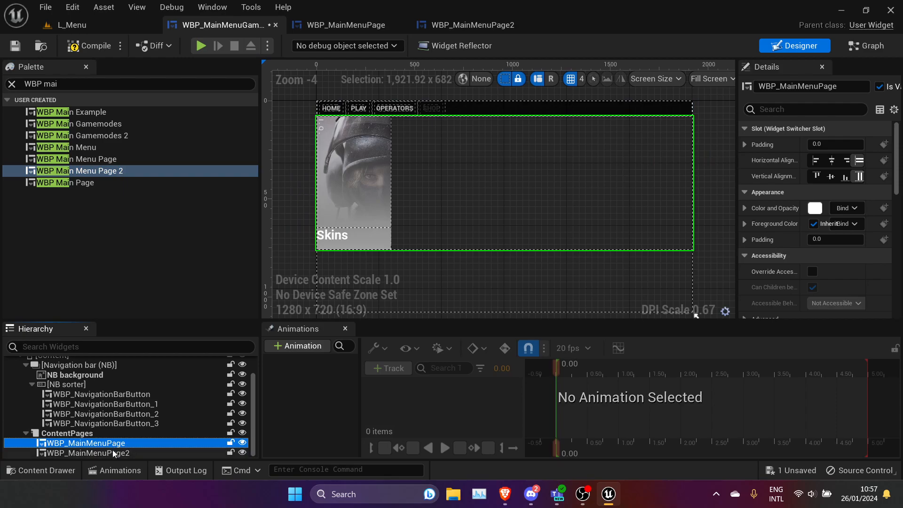
{"action": "left_click", "coordinate": [113, 450]}
{"action": "left_click", "coordinate": [109, 442]}
{"action": "left_click", "coordinate": [103, 451]}
{"action": "left_click", "coordinate": [104, 443]}
{"action": "left_click", "coordinate": [106, 453]}
{"action": "left_click", "coordinate": [109, 444]}
{"action": "left_click", "coordinate": [106, 454]}
Step: Examine the button text and tab index of the Home, Play and Operators navigation bar buttons
{"action": "left_click", "coordinate": [330, 109]}
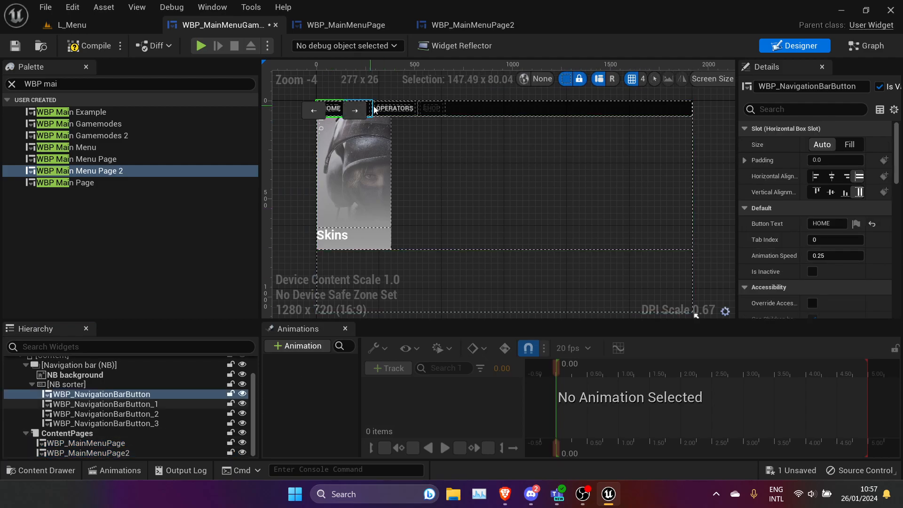
{"action": "left_click", "coordinate": [369, 106]}
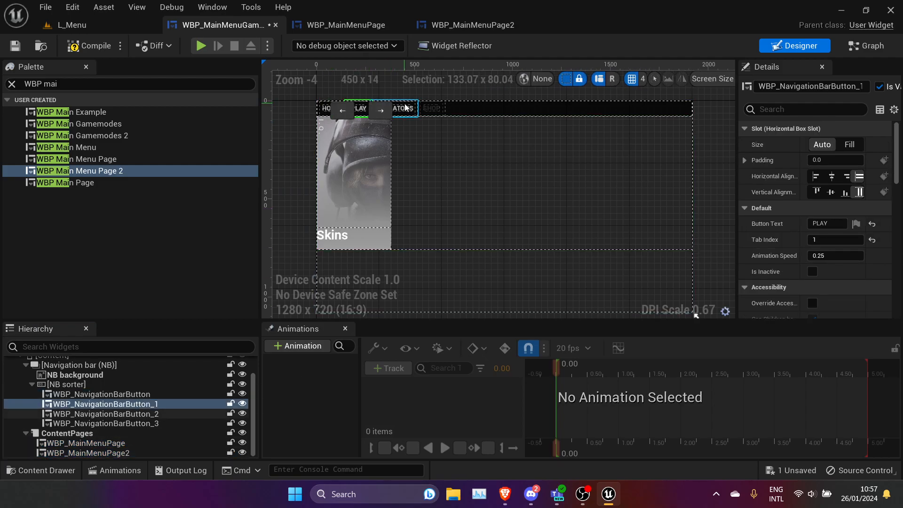
{"action": "left_click", "coordinate": [402, 108]}
{"action": "scroll", "coordinate": [317, 114], "scroll_direction": "up", "scroll_amount": 2}
{"action": "left_click", "coordinate": [317, 114]}
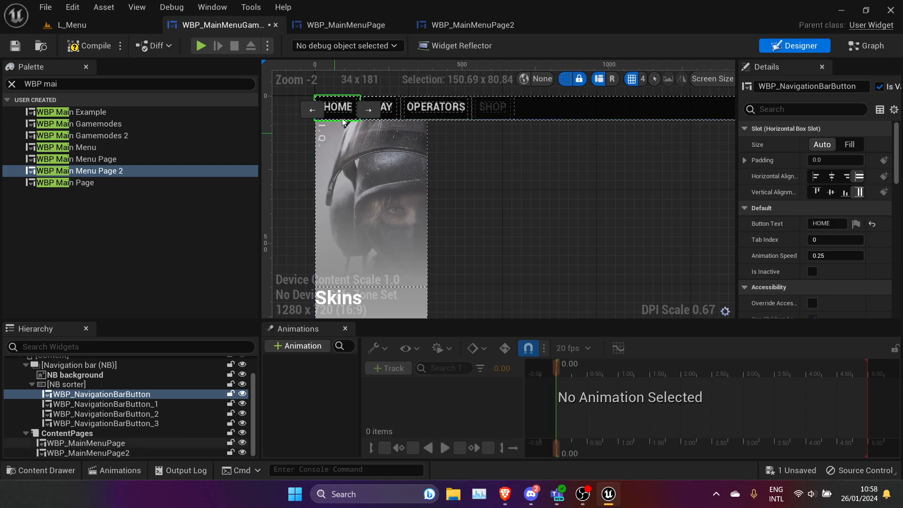
{"action": "left_click", "coordinate": [395, 114]}
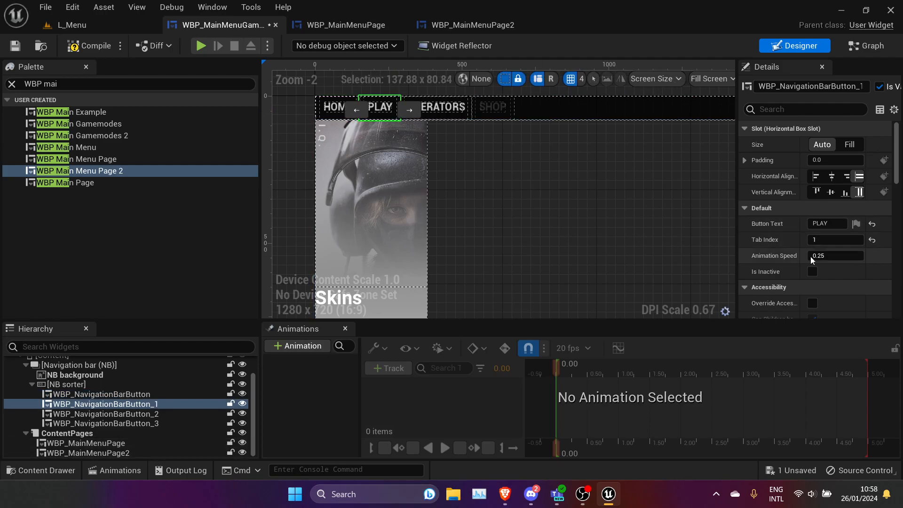
{"action": "left_click", "coordinate": [106, 413]}
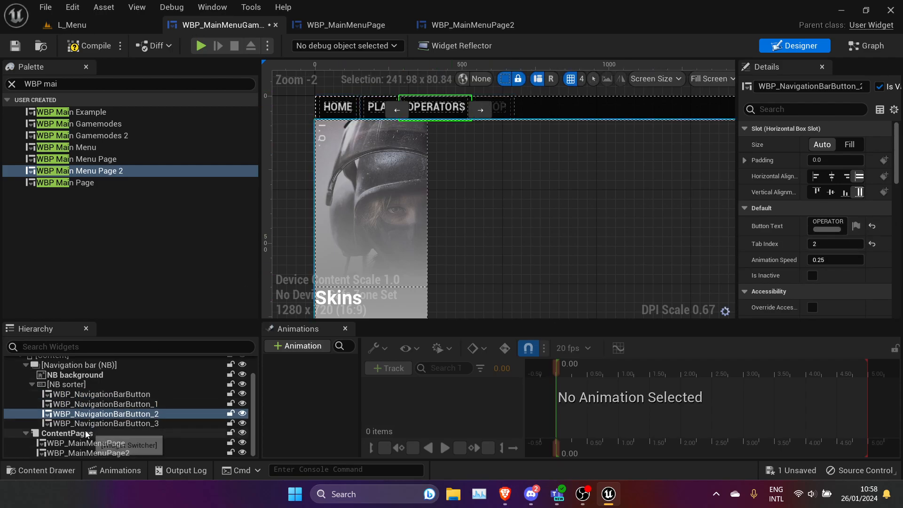
Step: Compare the Operators button's tab index with the order of the two pages under ContentPages
{"action": "left_click", "coordinate": [139, 455]}
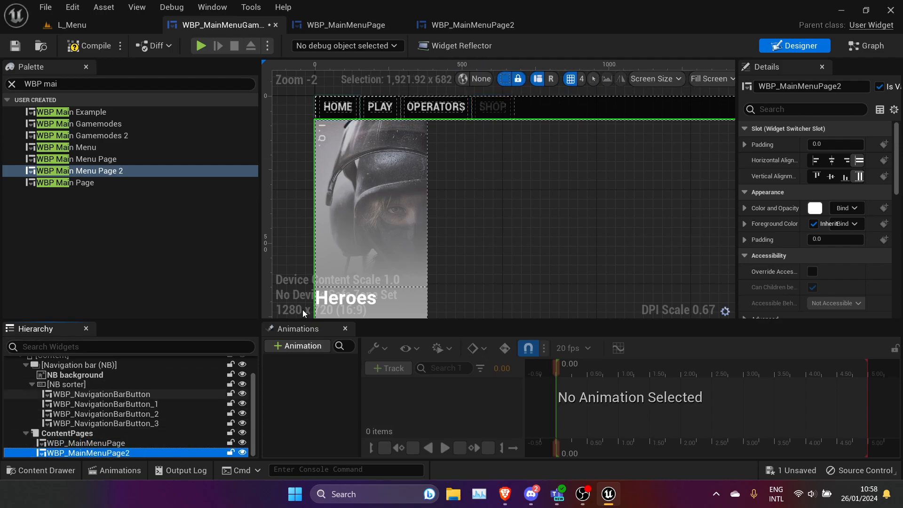
{"action": "left_click", "coordinate": [452, 106]}
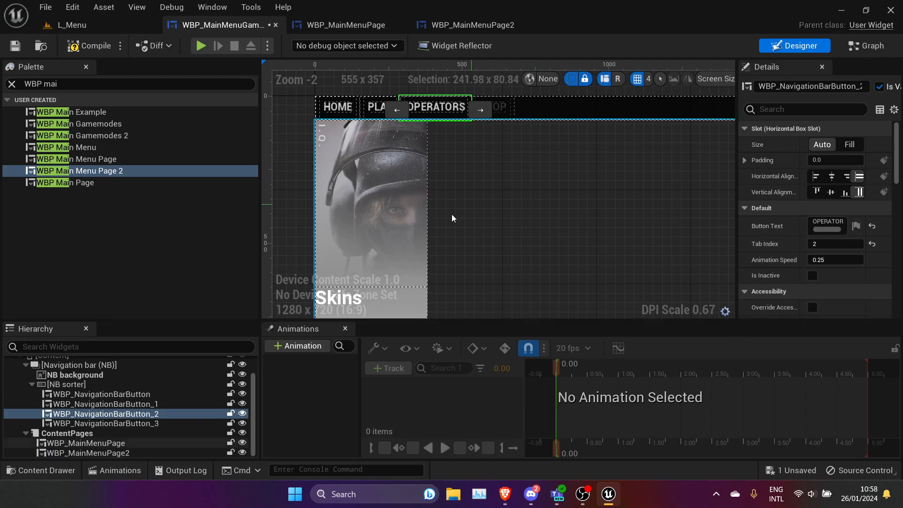
{"action": "left_click", "coordinate": [110, 442]}
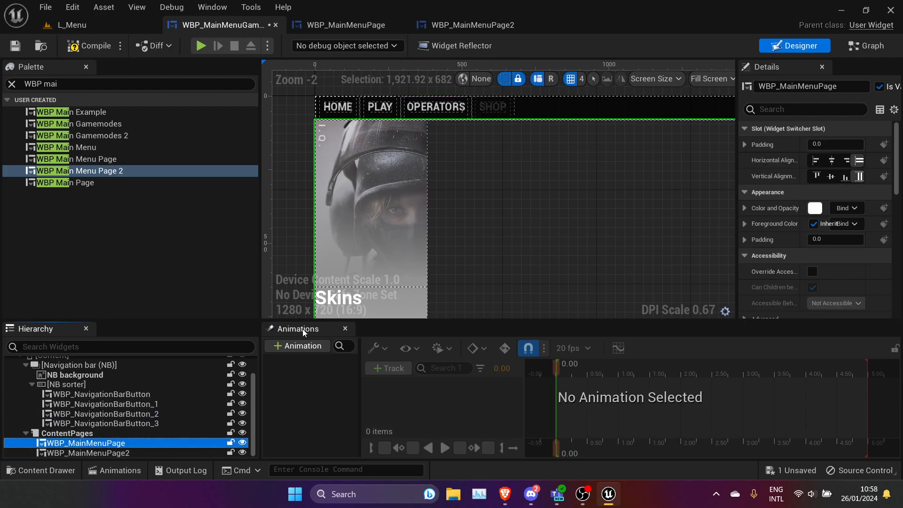
{"action": "left_click", "coordinate": [113, 452]}
{"action": "key", "text": "alt+Tab"}
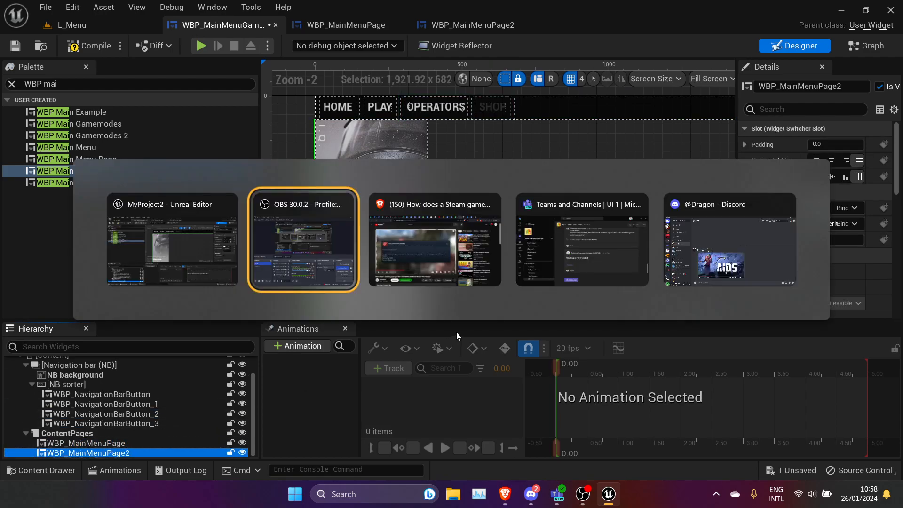